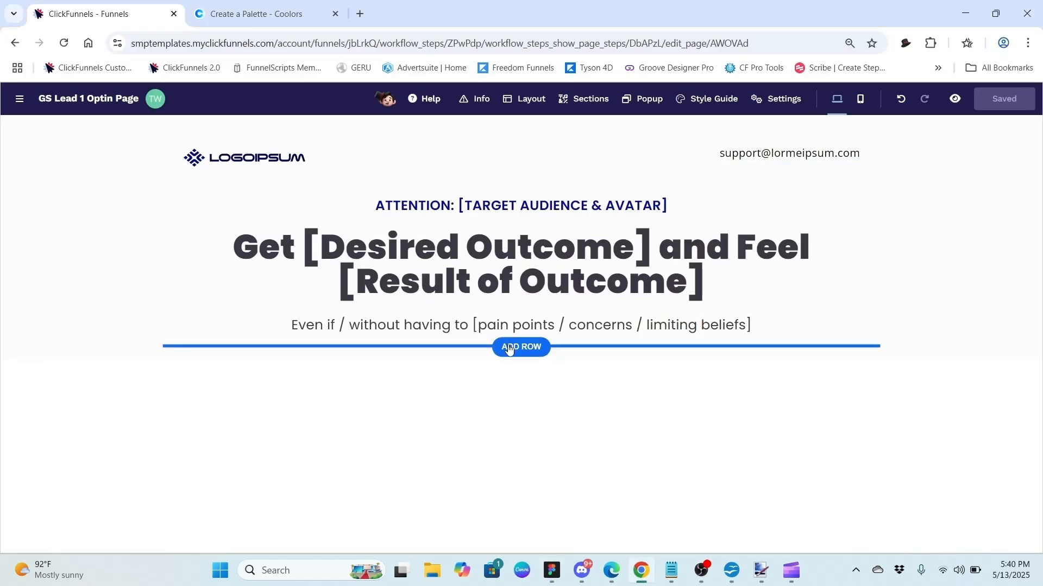
- Add a two-column row below the "Even if / without having to" line and insert an image element in its left column
click(514, 350)
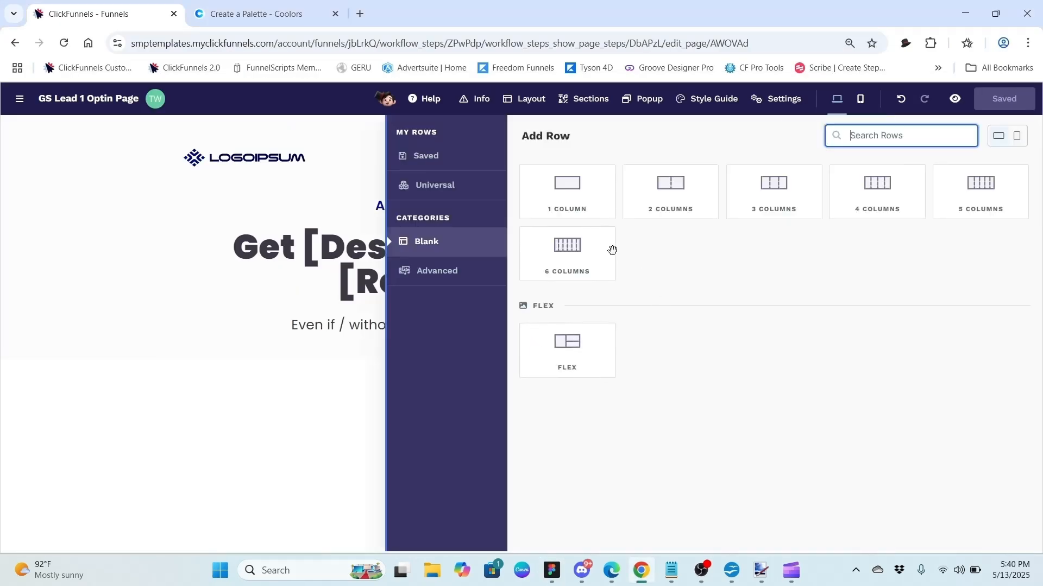
click(669, 198)
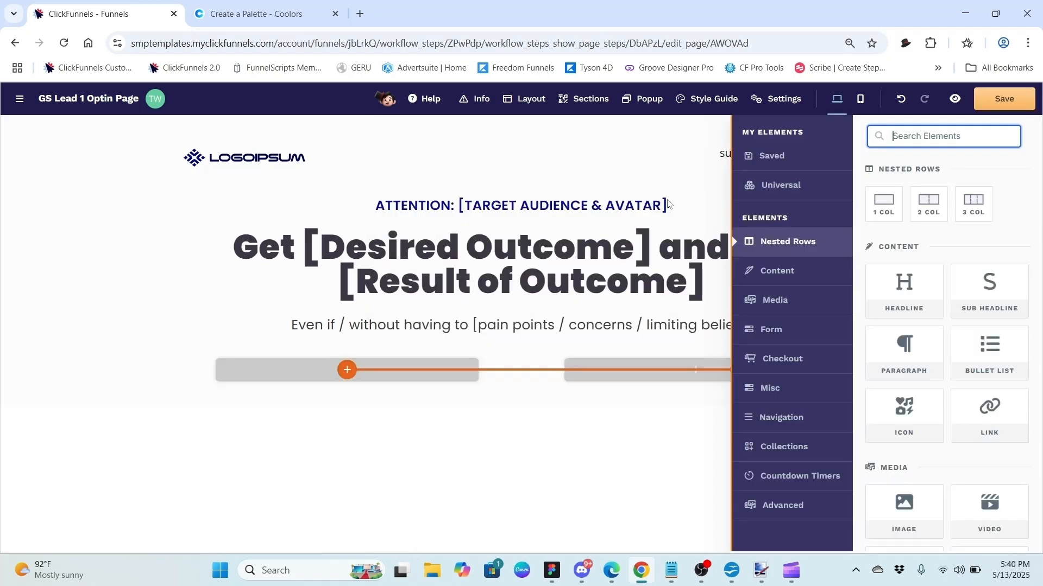
click(454, 431)
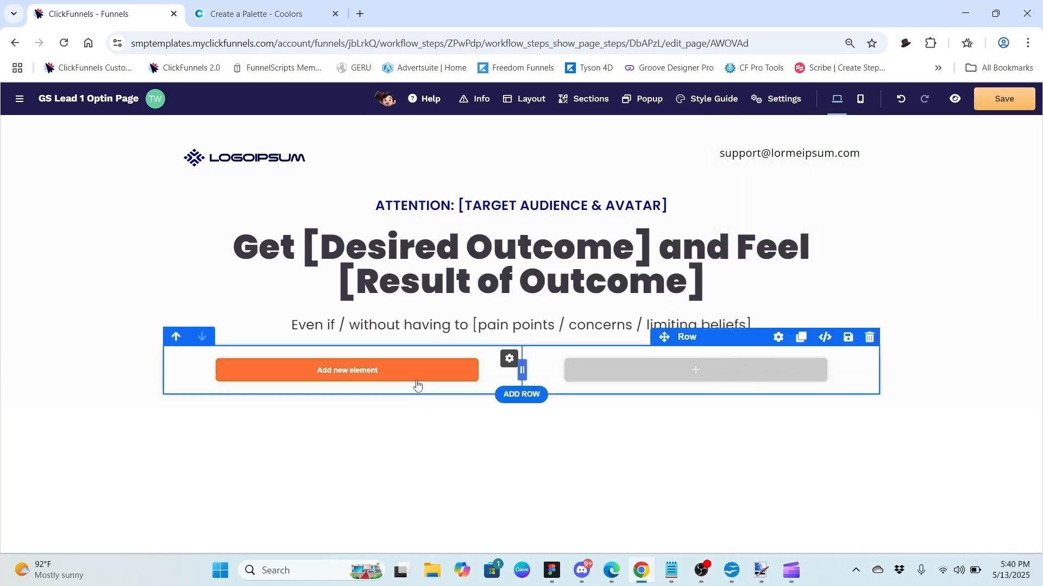
click(416, 380)
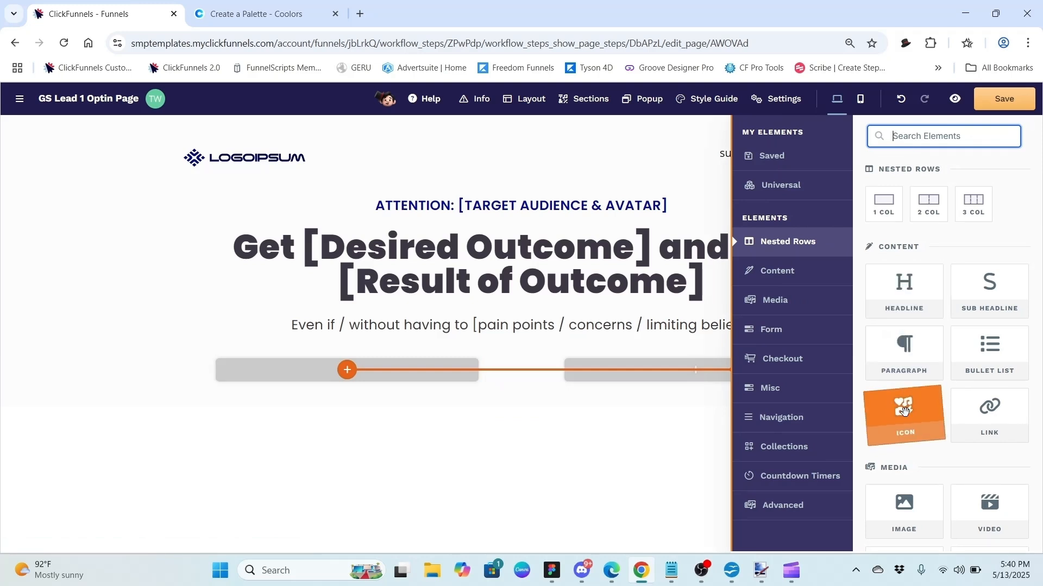
click(899, 505)
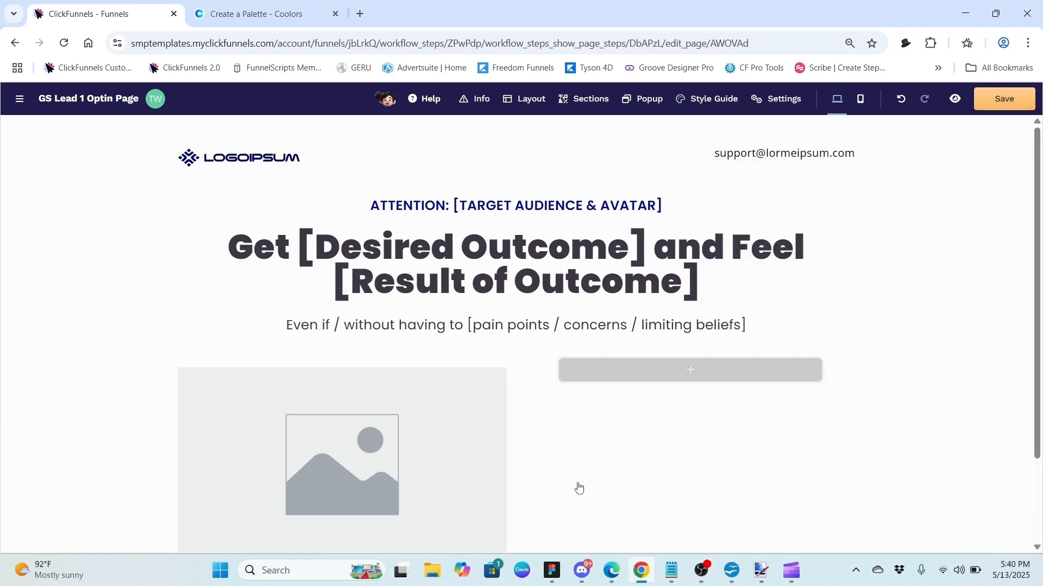
- Replace the placeholder image with the blue "Content Mastering" book cover from the image gallery
click(430, 389)
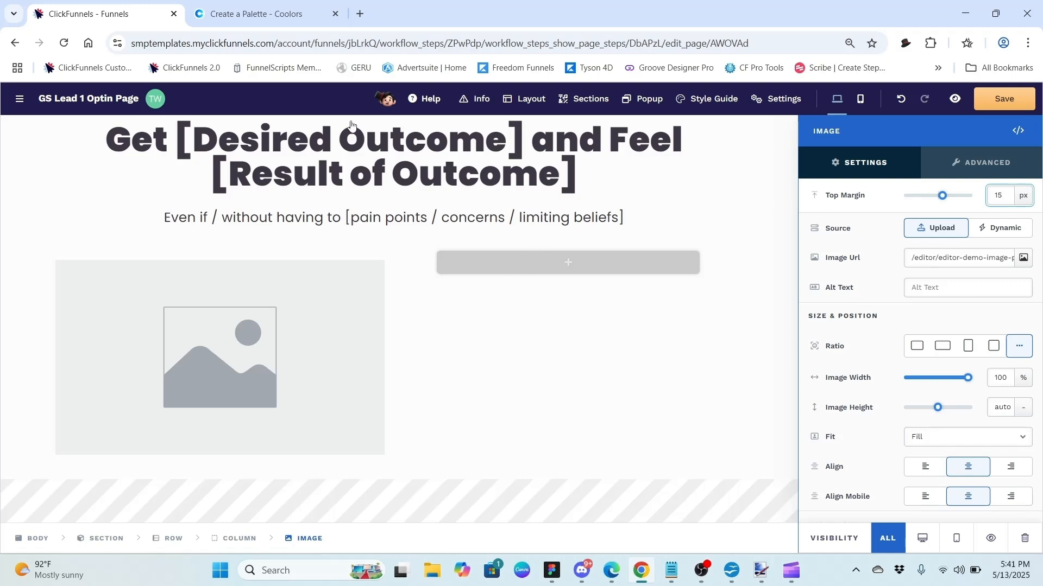
click(1023, 259)
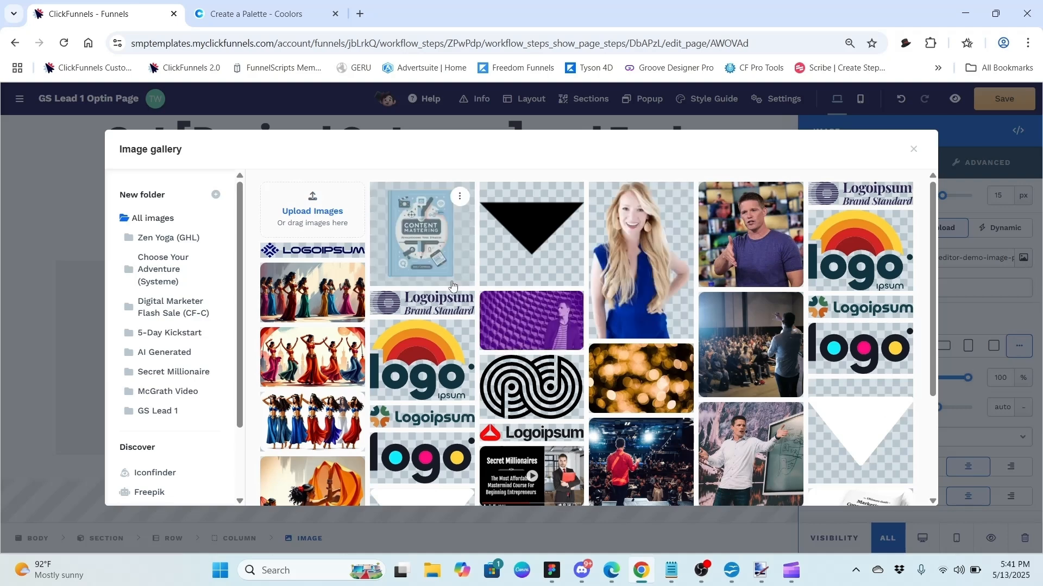
click(425, 242)
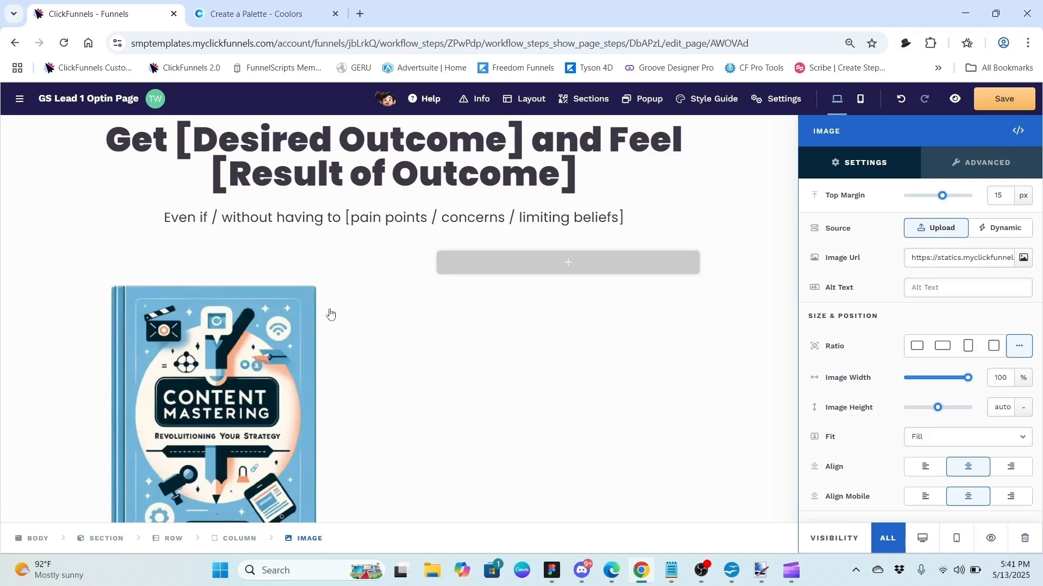
click(578, 355)
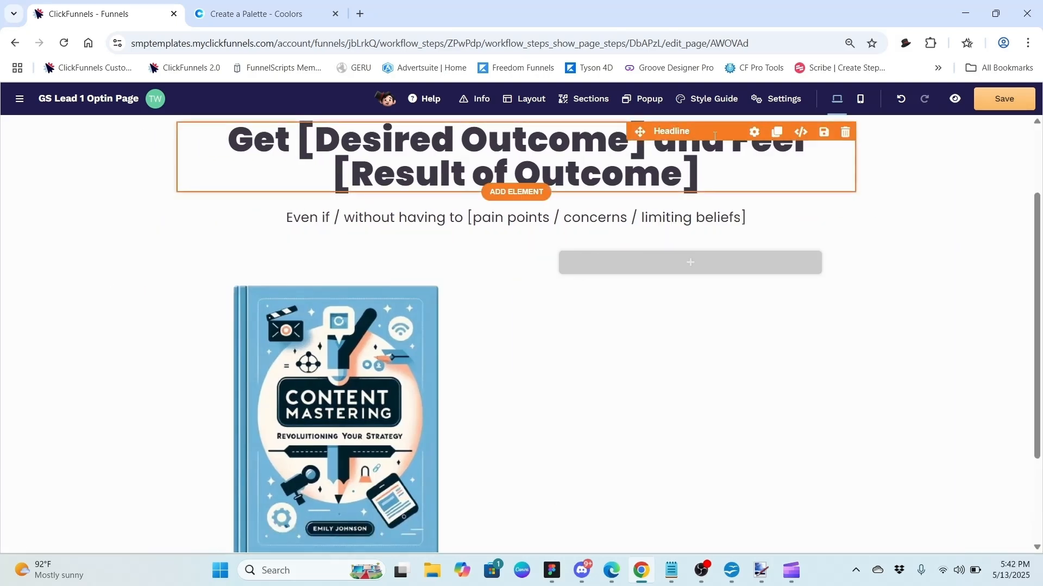
- Duplicate the main headline, move the copy into the new row's right column, and replace its text with "New [Training/Ebook] Reveals:"
click(775, 132)
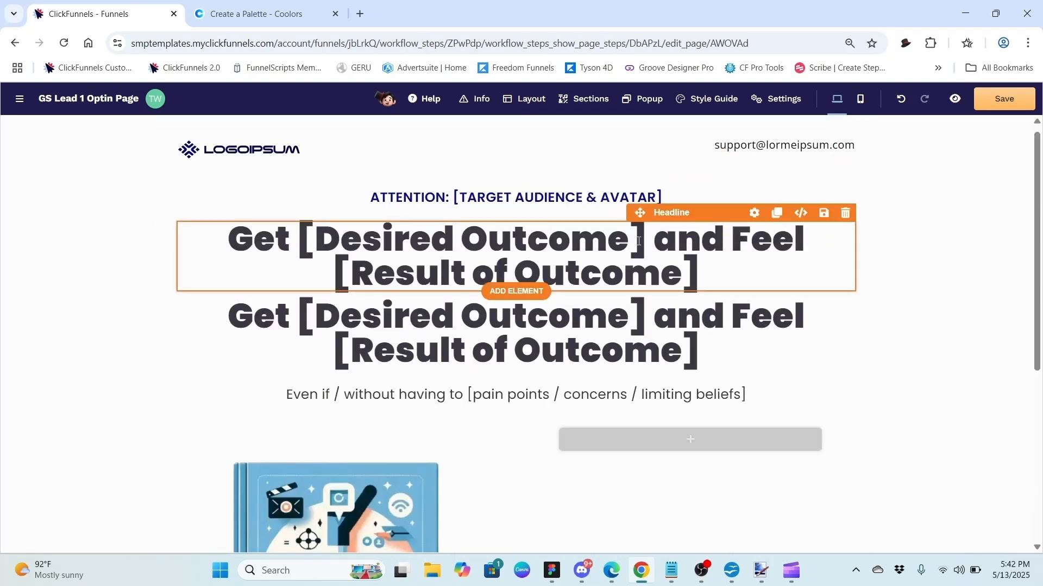
mouse_move(640, 229)
mouse_down()
mouse_move(624, 461)
mouse_move(623, 448)
mouse_up()
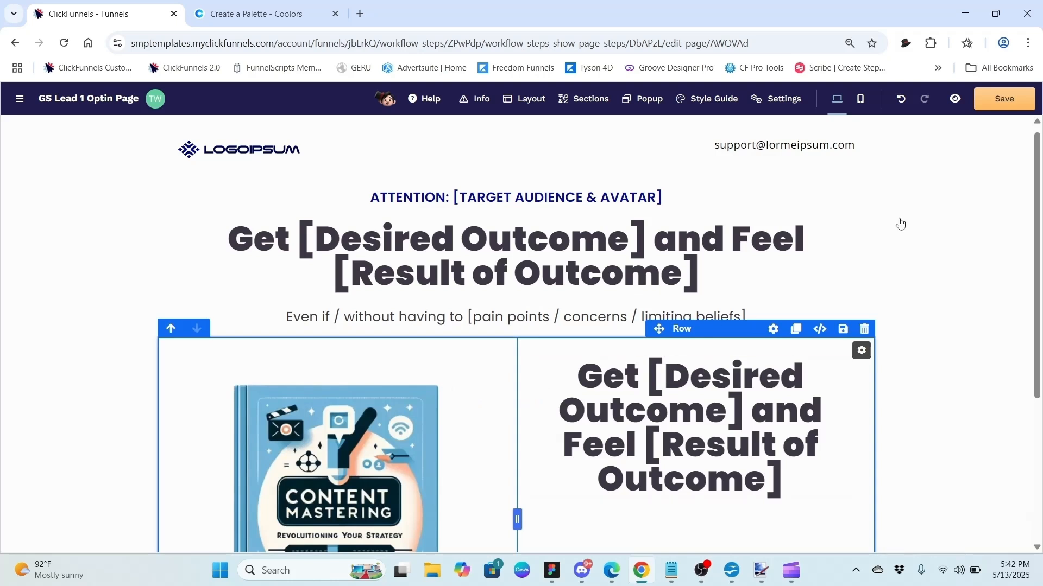
scroll(899, 223, down, 4)
click(797, 280)
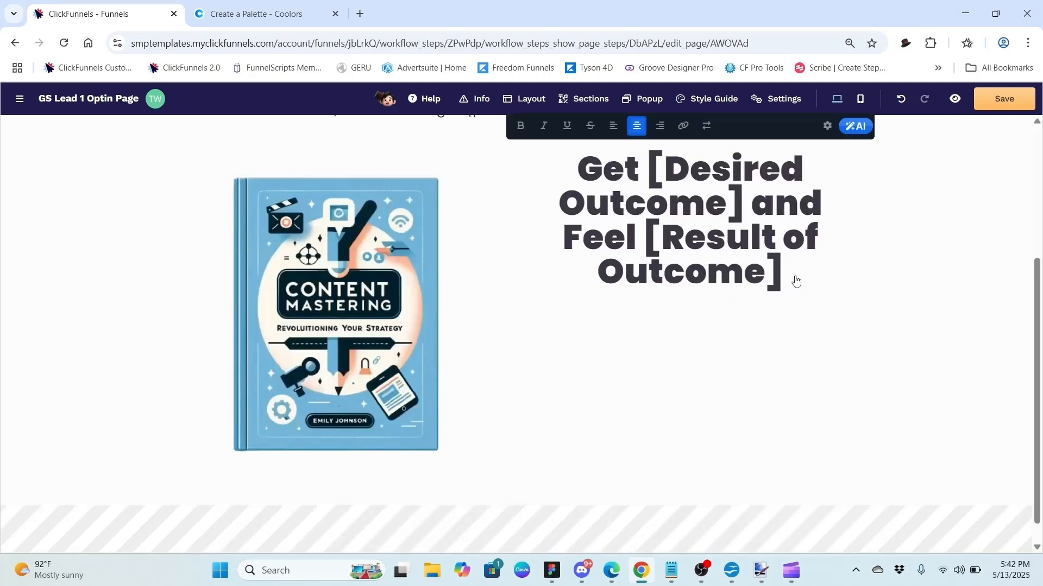
key(BackSpace)
key(BackSpace)
key(BackSpace)
key(BackSpace)
key(BackSpace)
key(BackSpace)
key(BackSpace)
key(BackSpace)
key(BackSpace)
key(BackSpace)
key(BackSpace)
key(BackSpace)
key(BackSpace)
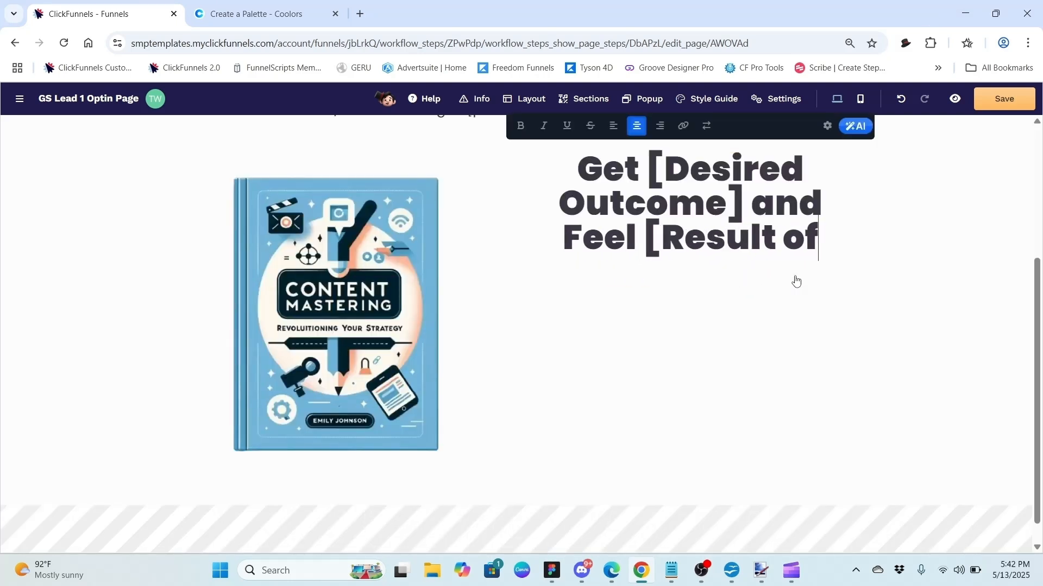
key(BackSpace)
key(BackSpace)
key(BackSpace)
key(BackSpace)
key(BackSpace)
key(BackSpace)
key(BackSpace)
key(BackSpace)
key(BackSpace)
key(BackSpace)
key(BackSpace)
key(BackSpace)
key(BackSpace)
key(BackSpace)
key(BackSpace)
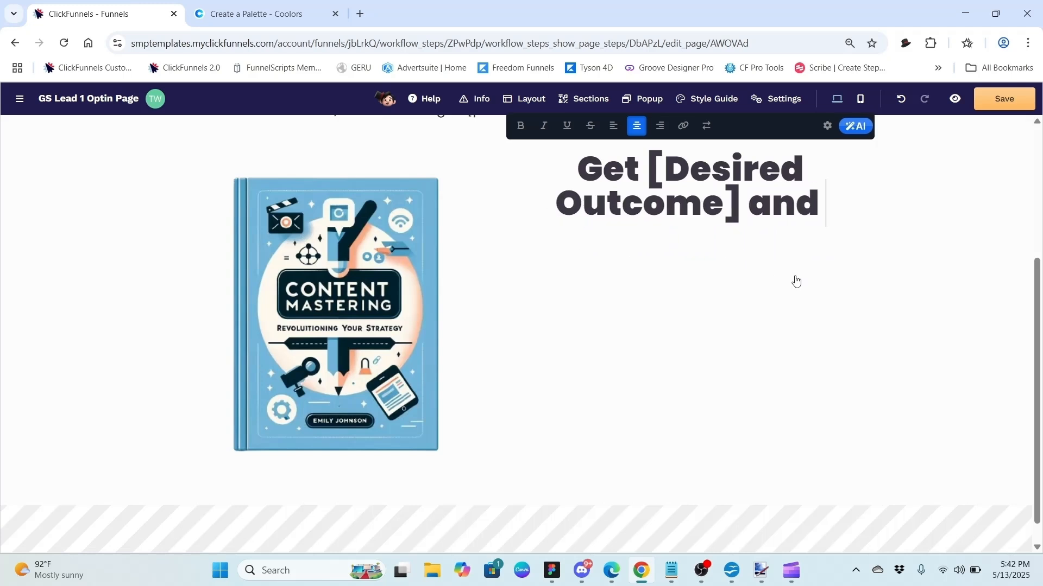
key(BackSpace)
key(BackSpace)
key(BackSpace)
key(BackSpace)
key(BackSpace)
key(BackSpace)
key(BackSpace)
key(BackSpace)
key(BackSpace)
key(BackSpace)
key(BackSpace)
key(BackSpace)
key(BackSpace)
key(BackSpace)
key(BackSpace)
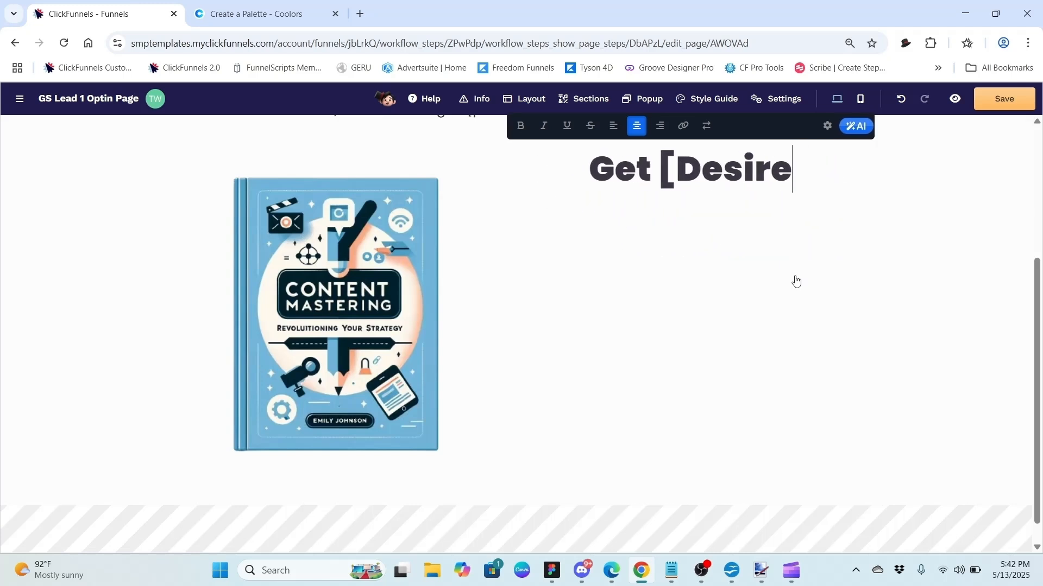
key(BackSpace)
key(BackSpace)
key(BackSpace)
key(BackSpace)
key(BackSpace)
key(BackSpace)
key(BackSpace)
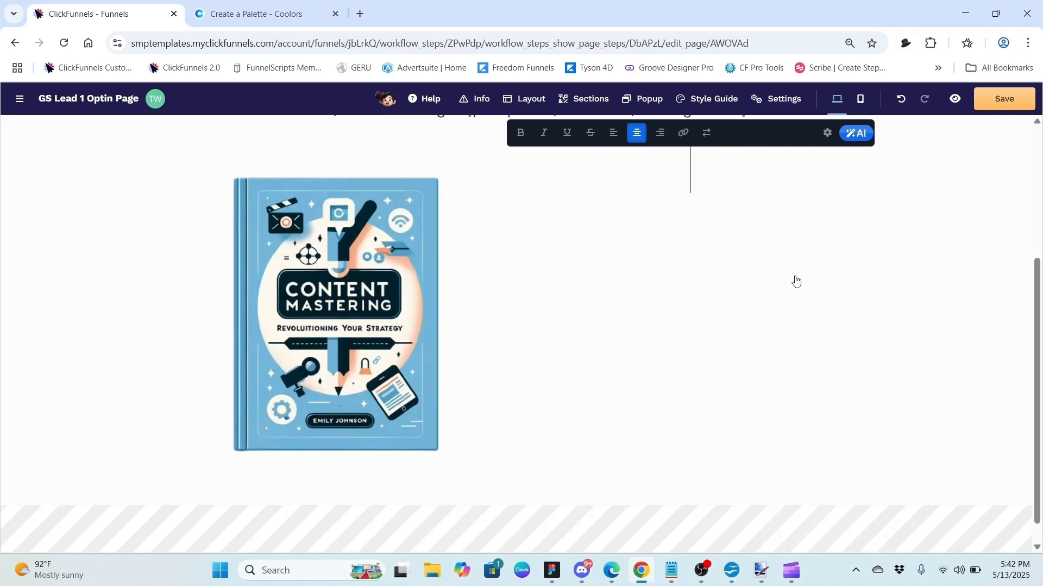
text(New [Training/Ebook] Reveals:)
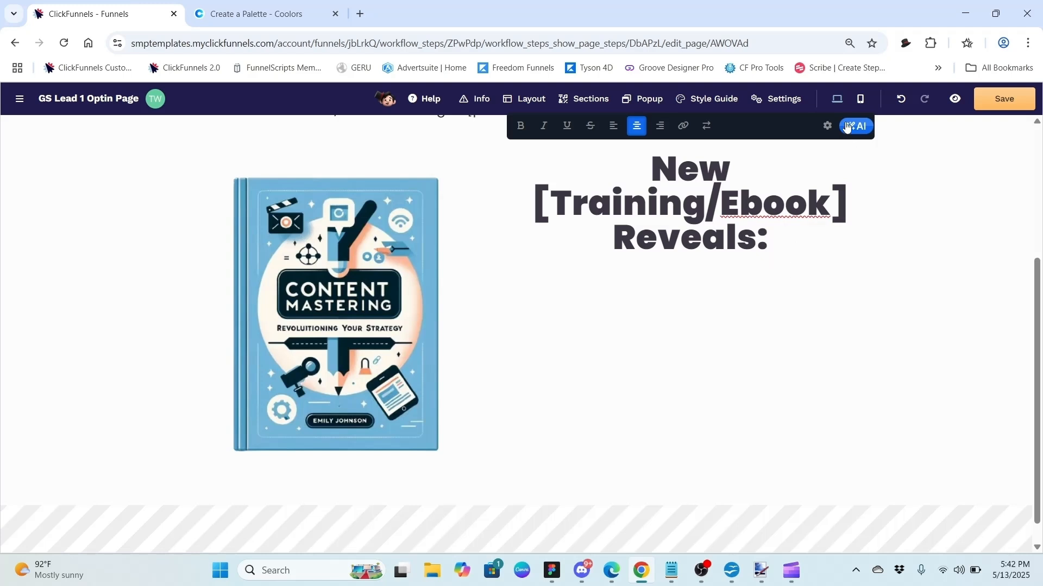
- Set the "New [Training/Ebook] Reveals:" headline's font size to 32 px and its weight to Bold
click(827, 126)
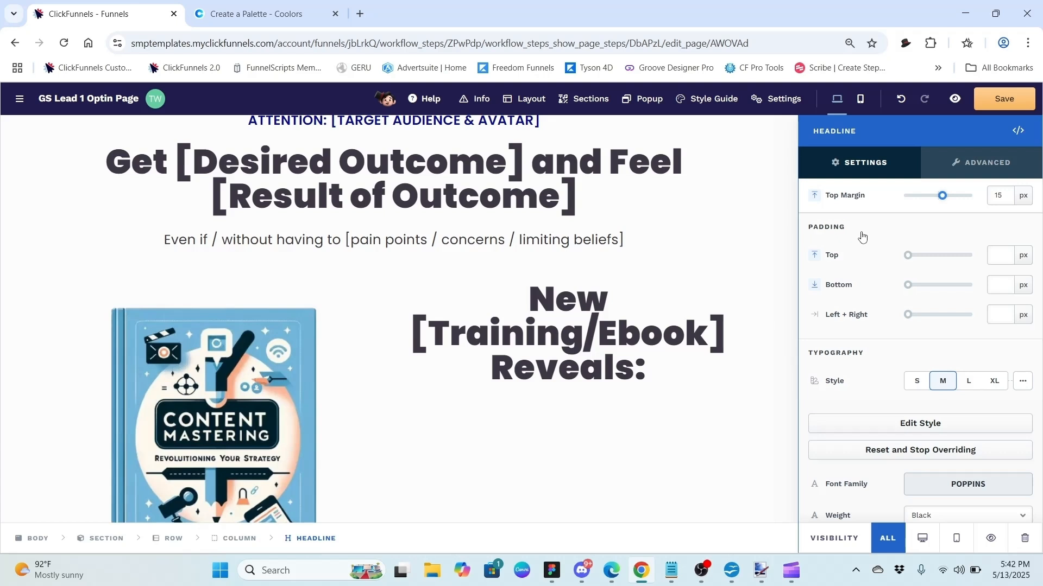
scroll(862, 237, down, 5)
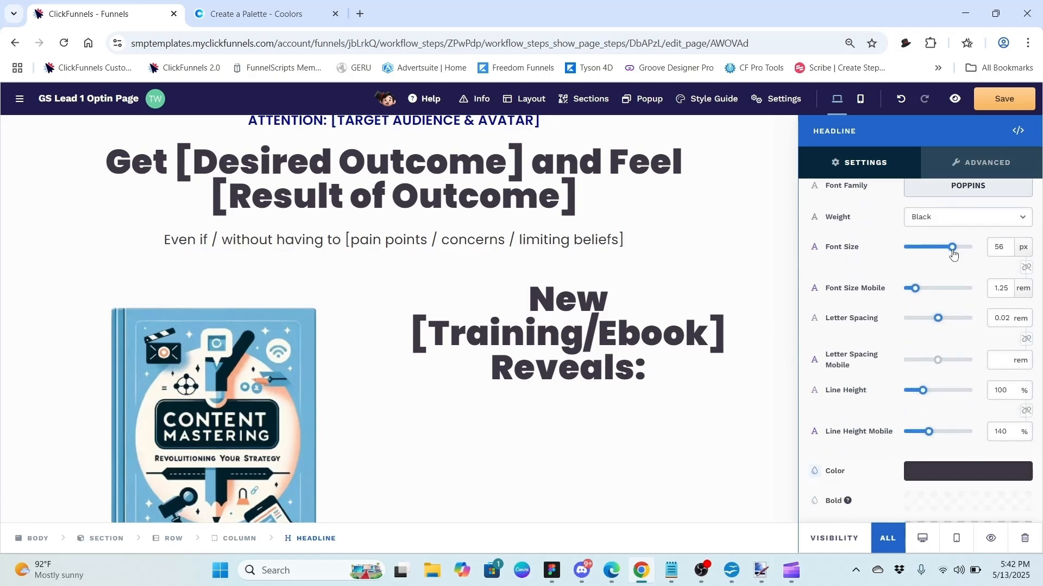
drag(953, 254, 931, 250)
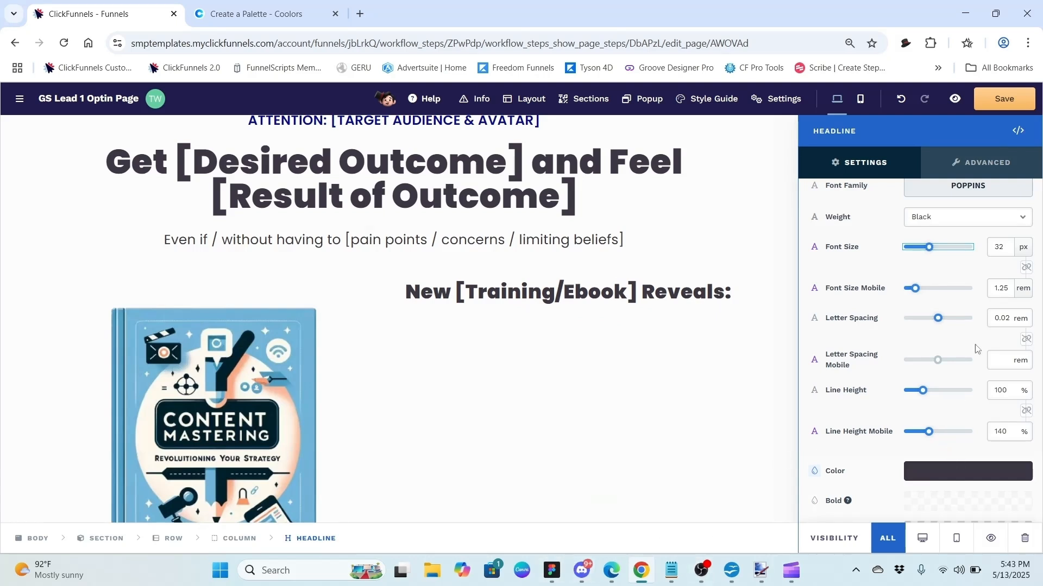
click(976, 224)
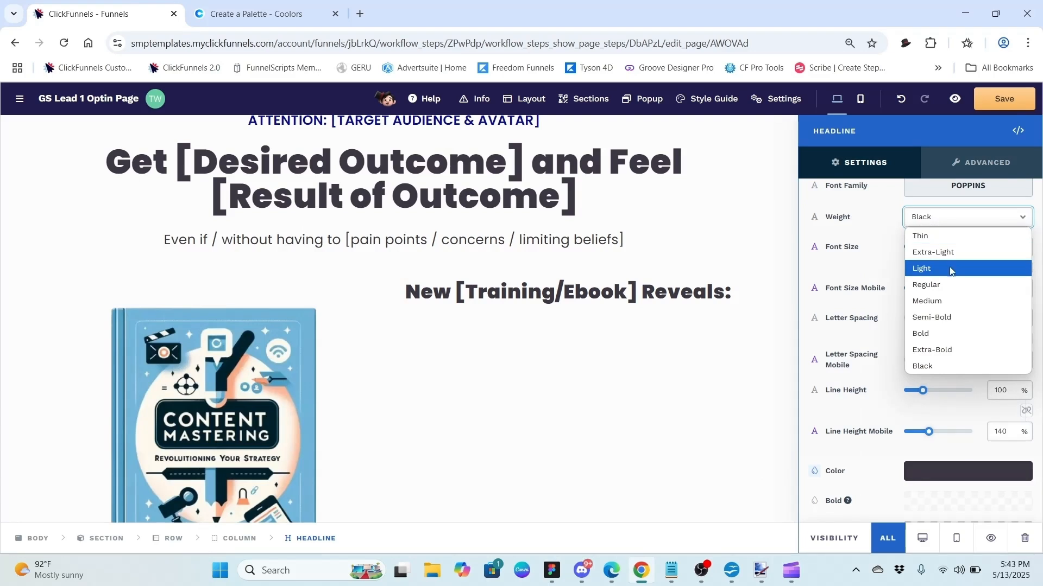
click(932, 333)
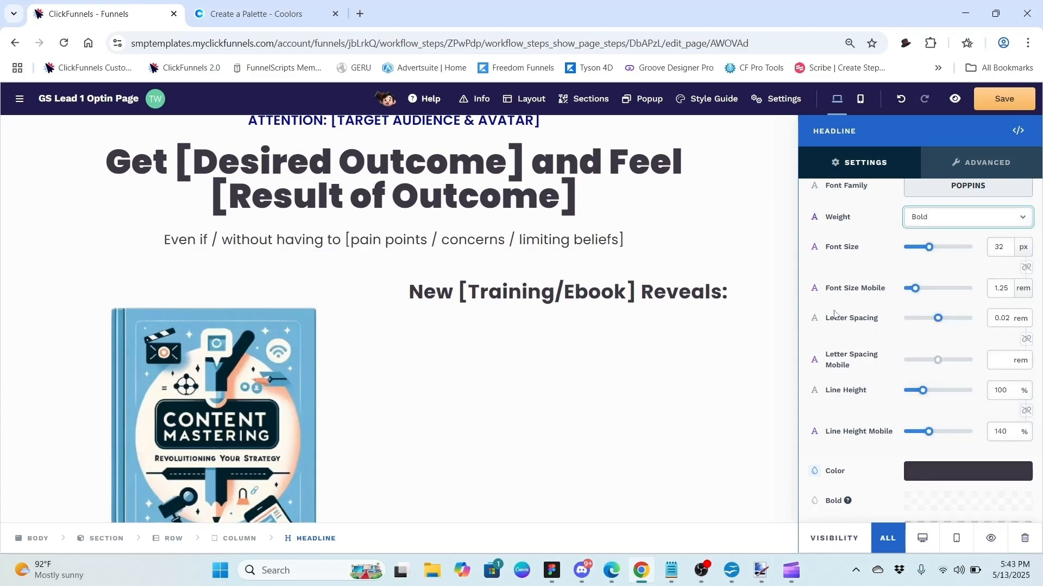
click(684, 362)
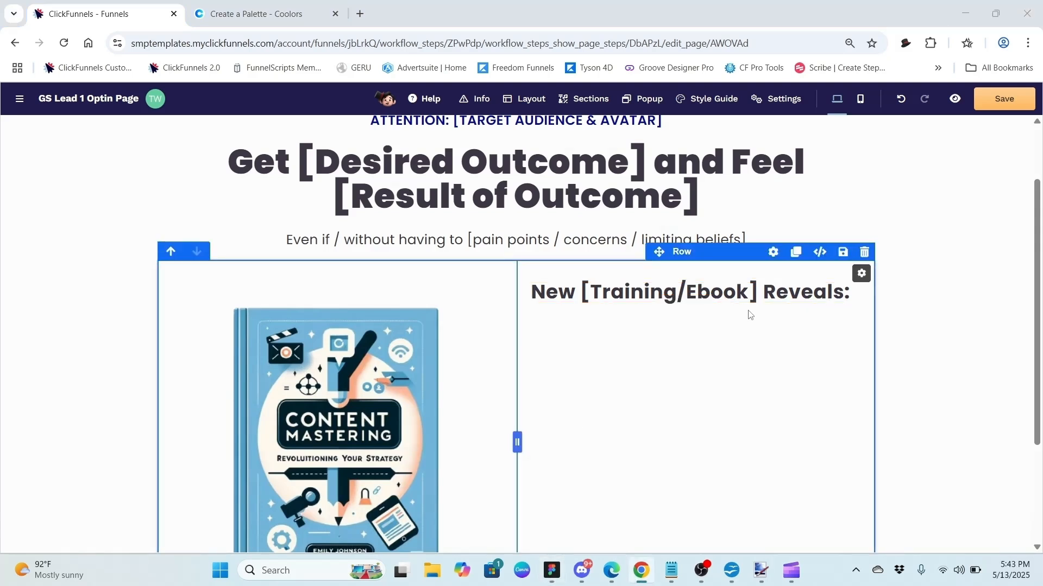
- Left-align the "New [Training/Ebook] Reveals:" headline
click(722, 296)
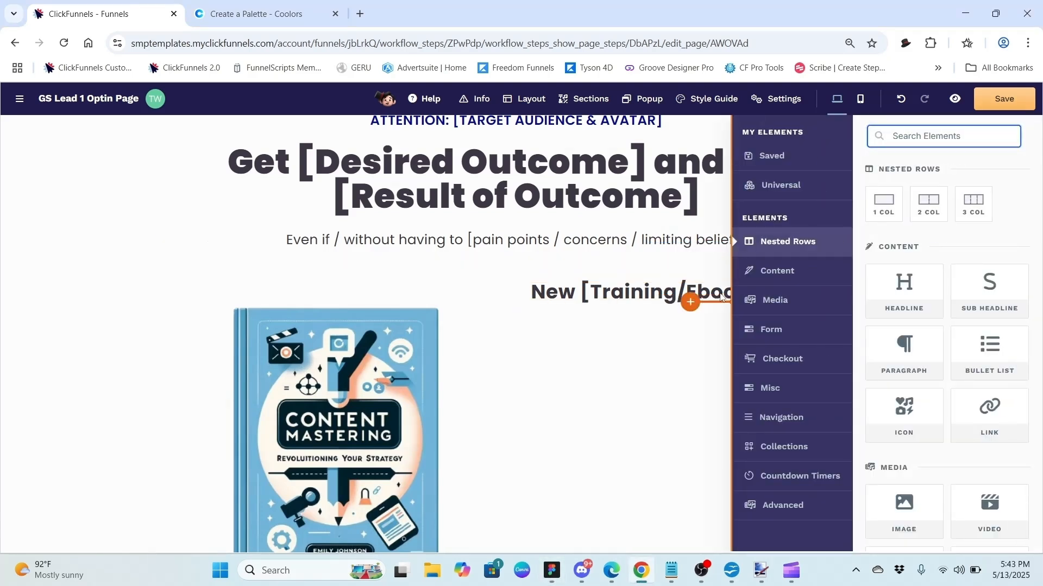
click(721, 289)
click(714, 290)
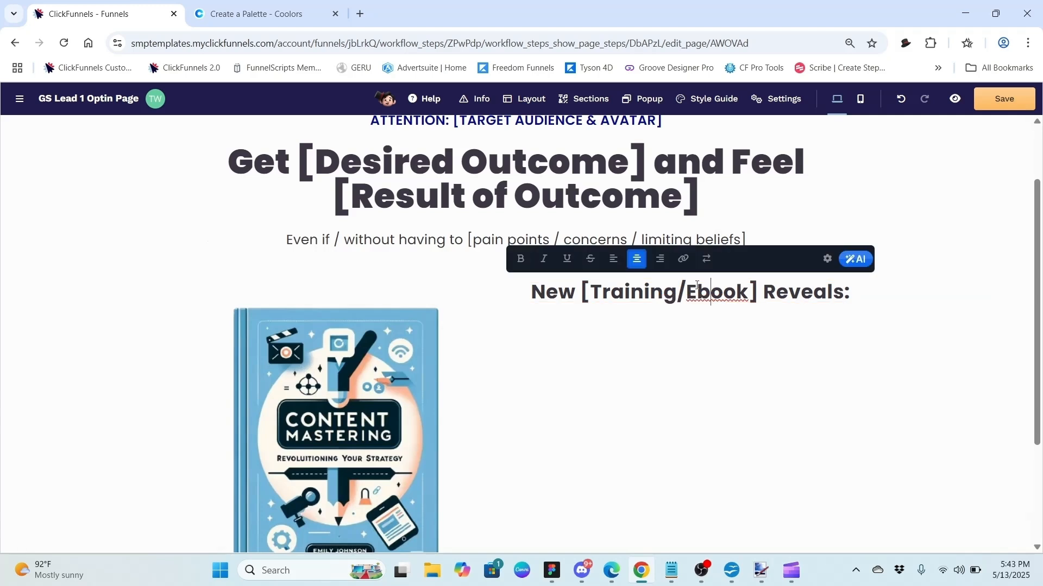
click(615, 262)
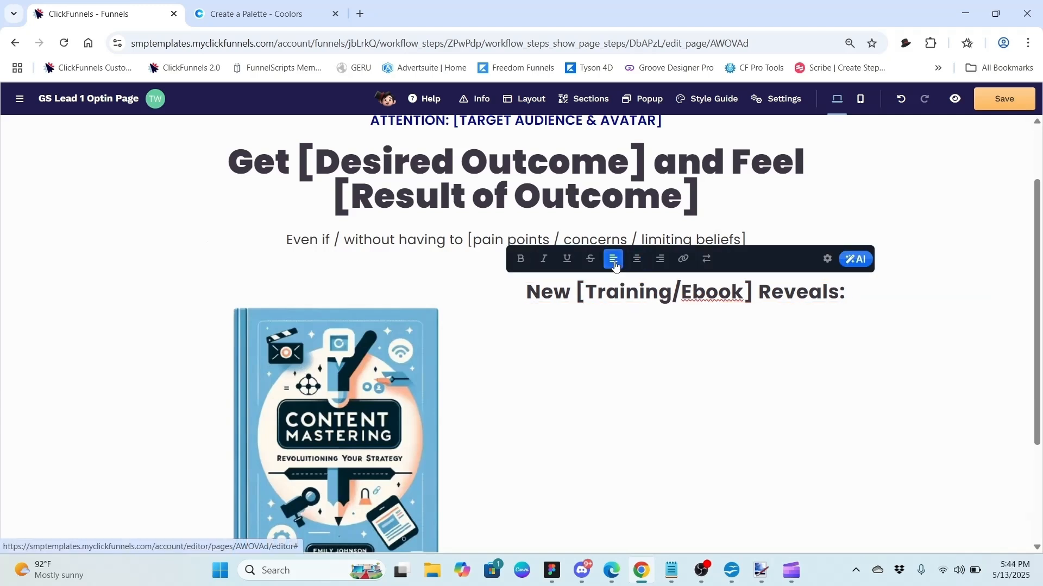
click(617, 358)
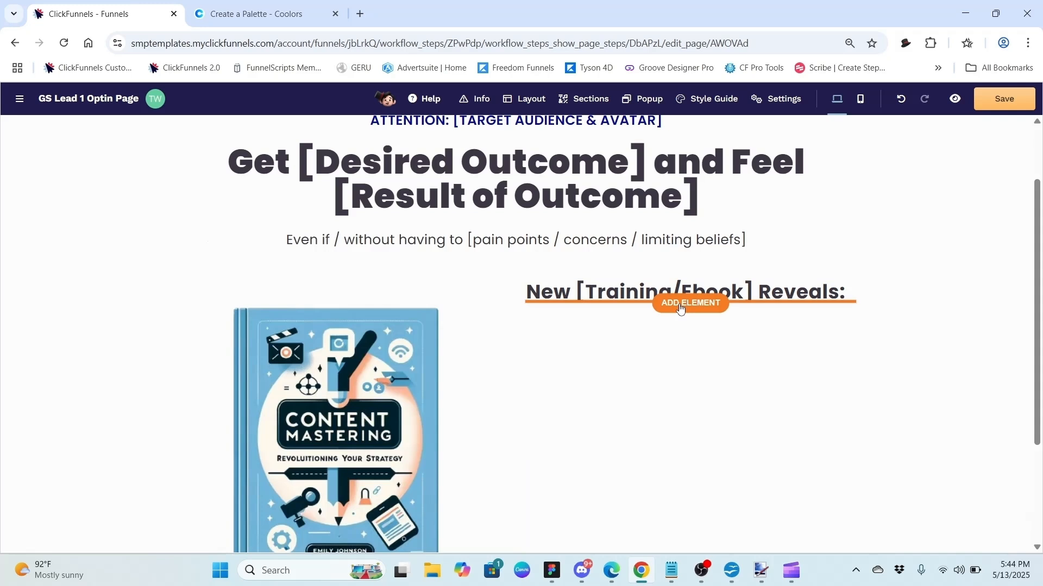
- Add a paragraph below the "New [Training/Ebook] Reveals:" headline reading "The #1 [opportunity/method/vehicle] to getting [desired outcome], including:"
click(681, 307)
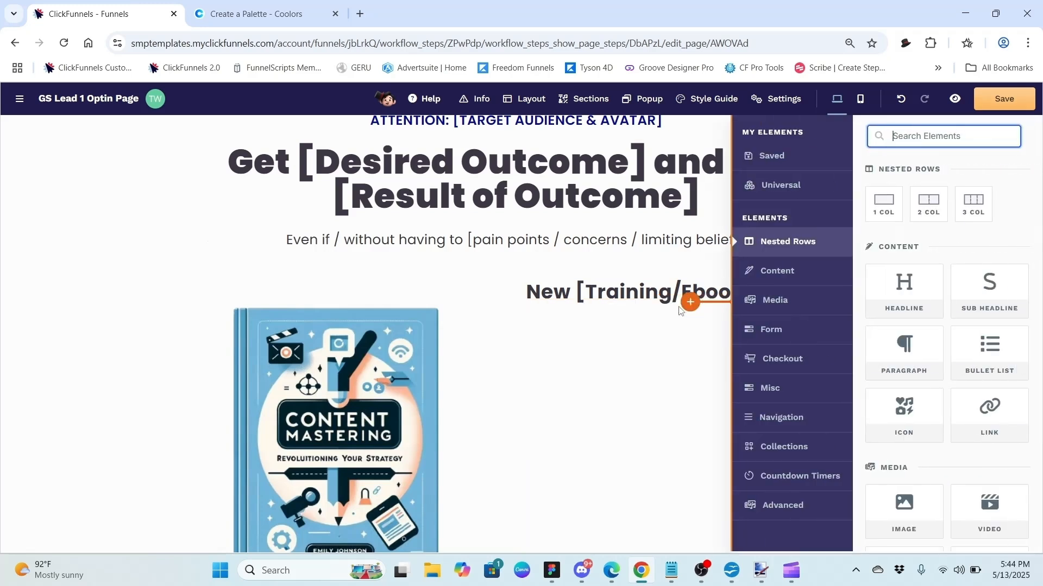
click(906, 338)
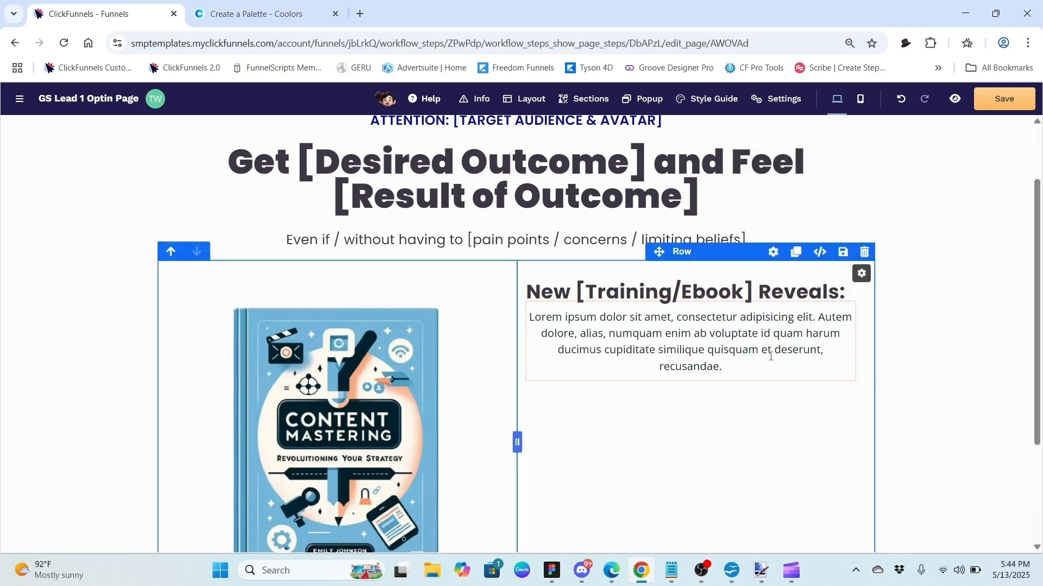
click(723, 368)
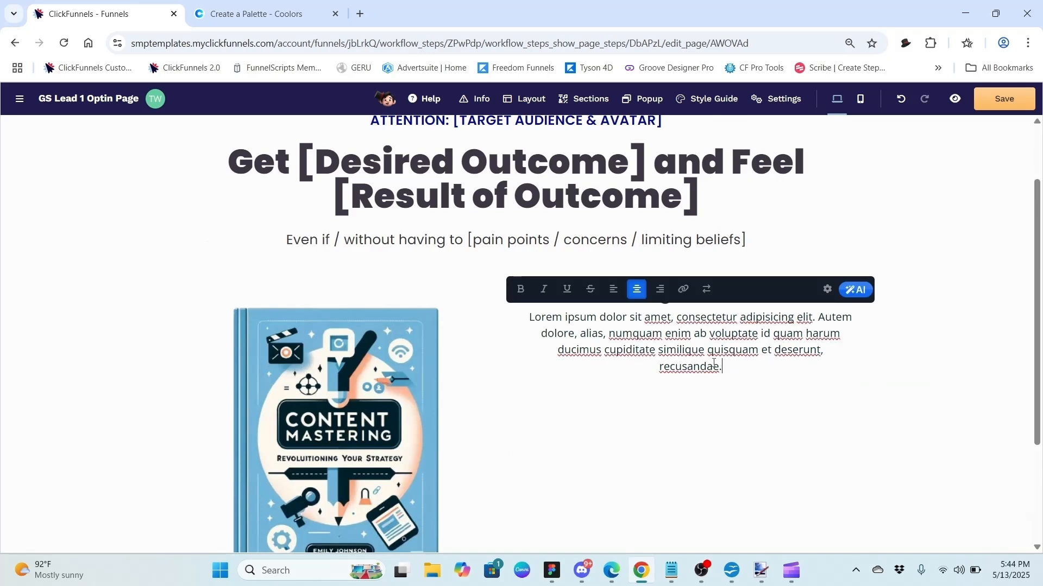
drag(714, 364, 536, 335)
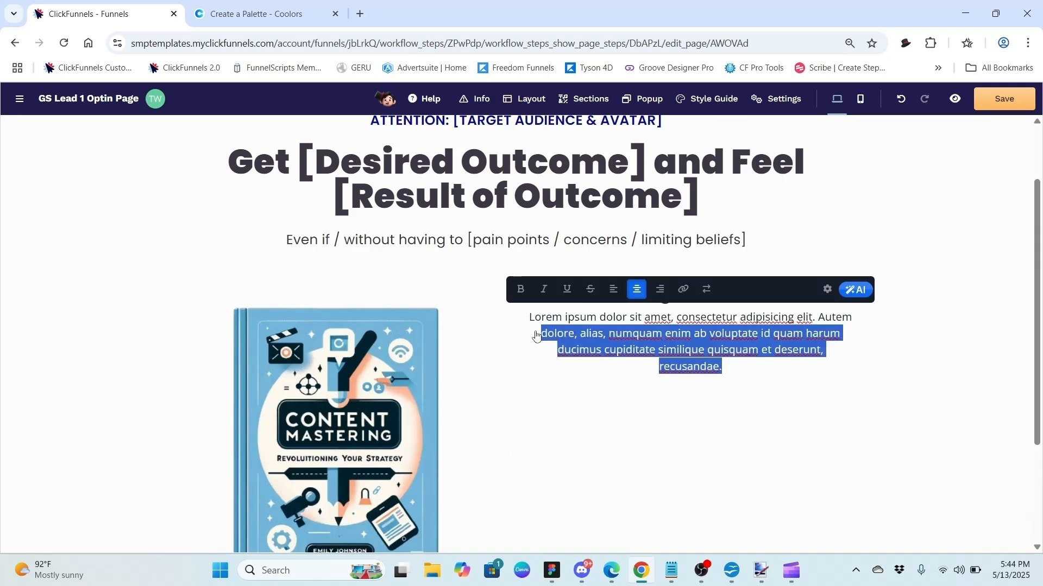
key(BackSpace)
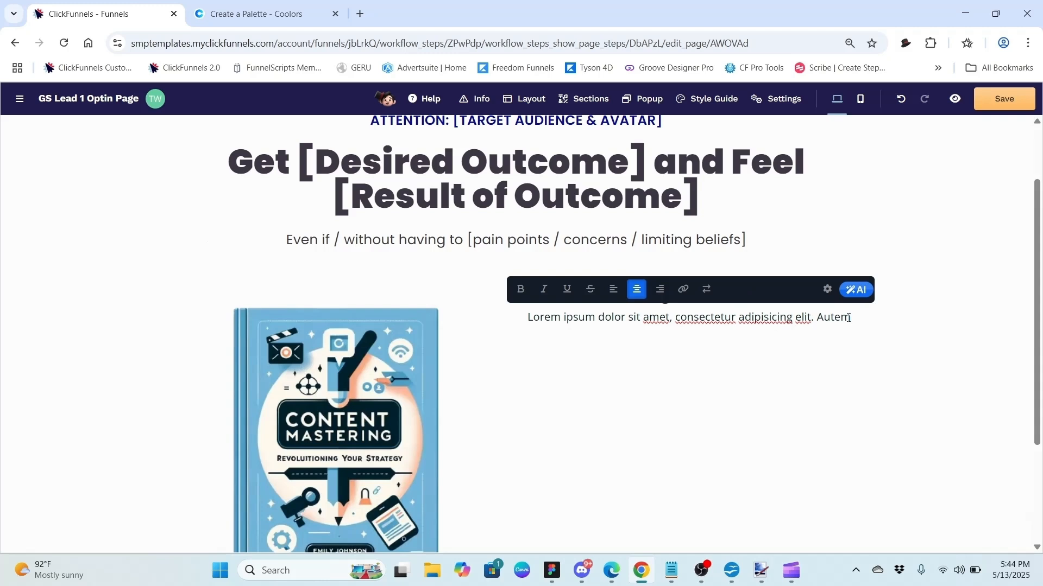
key(BackSpace)
key(BackSpace)
key(BackSpace)
key(BackSpace)
key(BackSpace)
key(BackSpace)
key(BackSpace)
key(BackSpace)
key(BackSpace)
key(BackSpace)
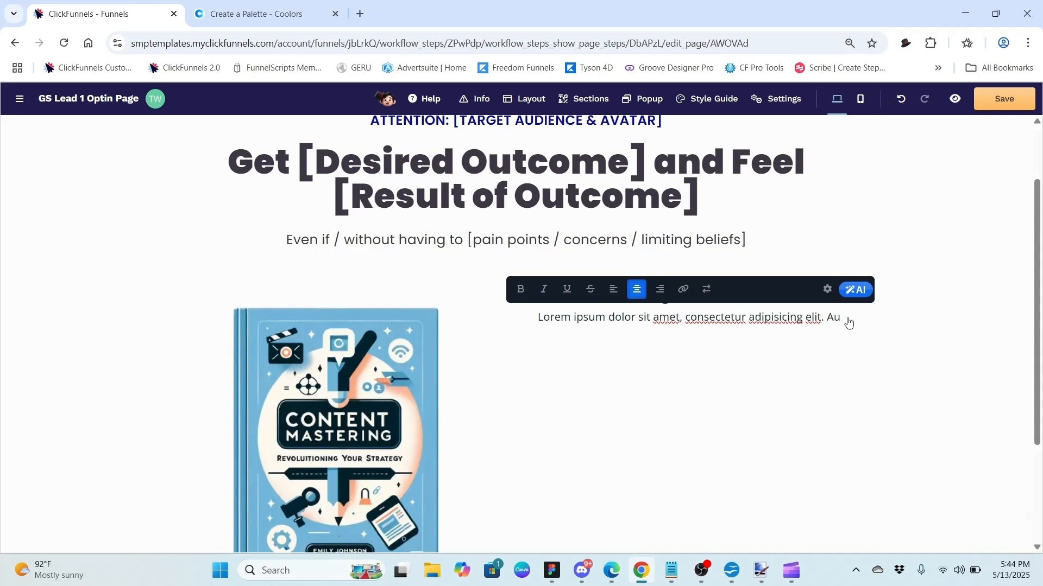
key(BackSpace)
key(BackSpace)
key(BackSpace)
key(BackSpace)
key(BackSpace)
key(BackSpace)
key(BackSpace)
key(BackSpace)
key(BackSpace)
key(BackSpace)
key(BackSpace)
key(BackSpace)
key(BackSpace)
key(BackSpace)
key(BackSpace)
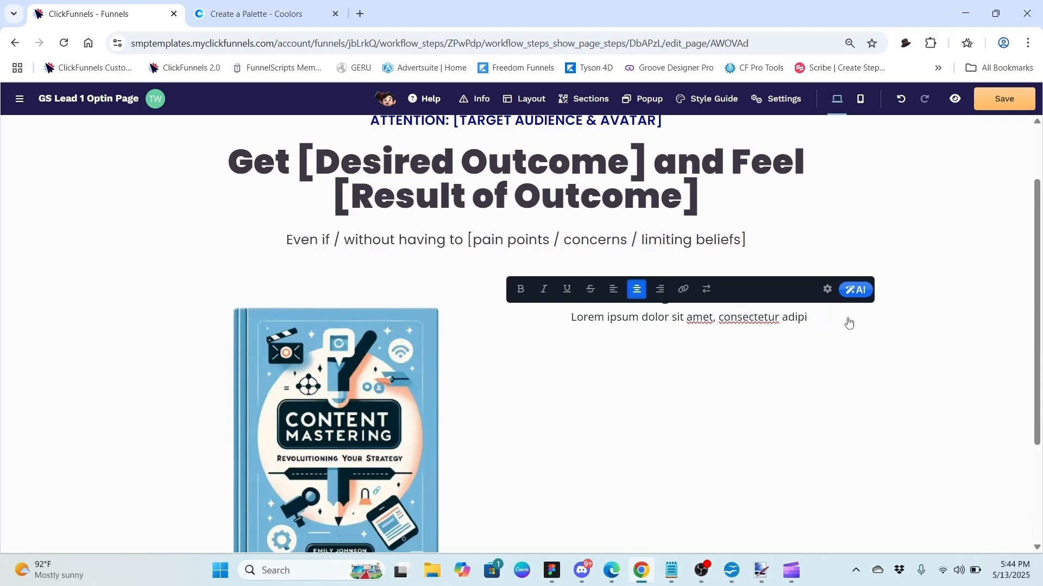
key(BackSpace)
key(BackSpace)
key(BackSpace)
key(BackSpace)
key(BackSpace)
key(BackSpace)
key(BackSpace)
key(BackSpace)
key(BackSpace)
key(BackSpace)
key(BackSpace)
key(BackSpace)
key(BackSpace)
key(BackSpace)
key(BackSpace)
key(BackSpace)
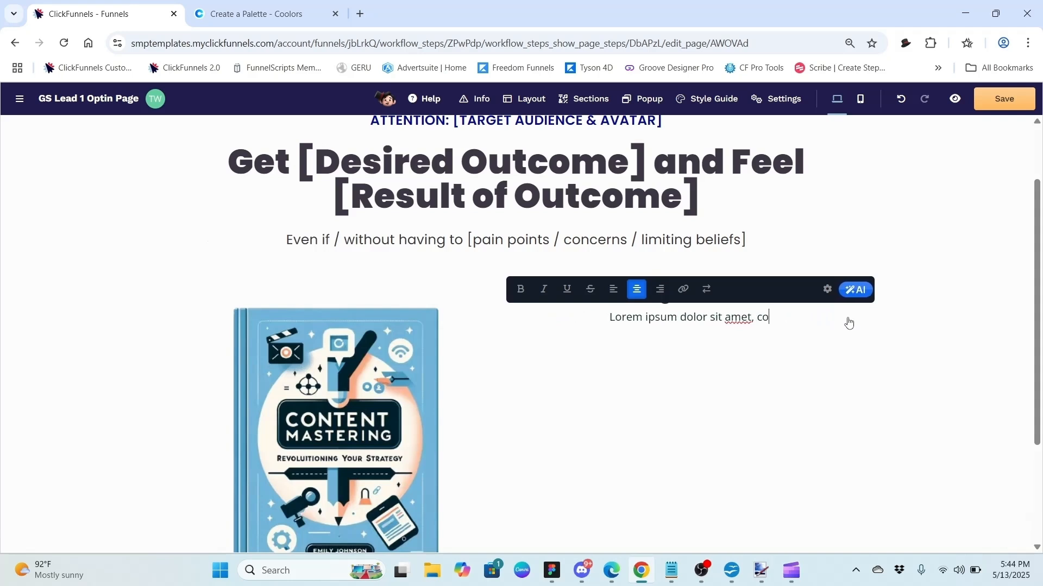
key(BackSpace)
key(BackSpace)
key(BackSpace)
key(BackSpace)
key(BackSpace)
key(BackSpace)
key(BackSpace)
key(BackSpace)
key(BackSpace)
key(BackSpace)
key(BackSpace)
key(BackSpace)
key(BackSpace)
key(BackSpace)
key(BackSpace)
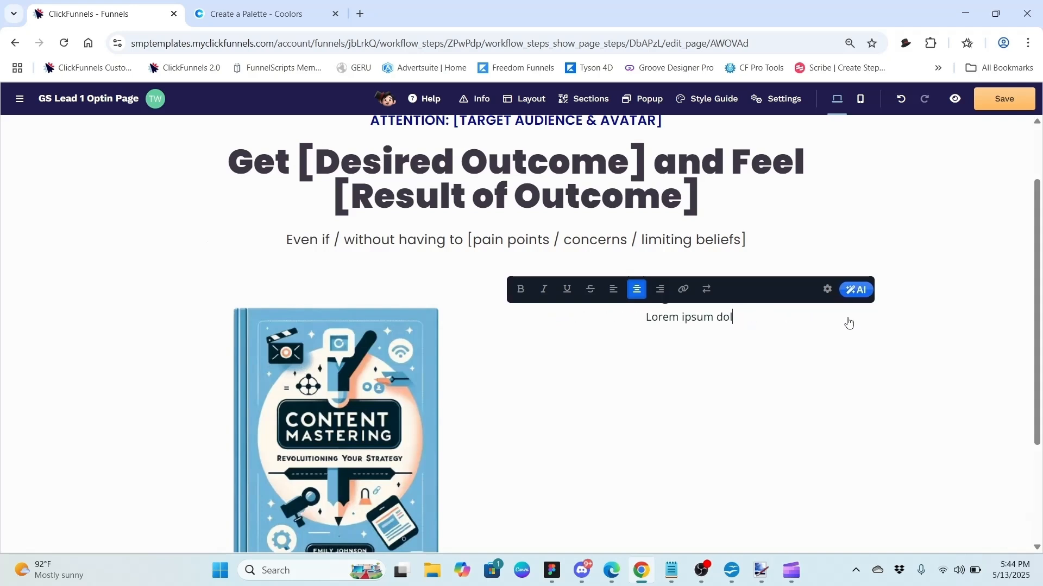
key(BackSpace)
key(BackSpace)
key(BackSpace)
key(BackSpace)
key(BackSpace)
key(BackSpace)
key(BackSpace)
text(The #1 [opportunity/method/vehicle] to getting [desired outcome], including:)
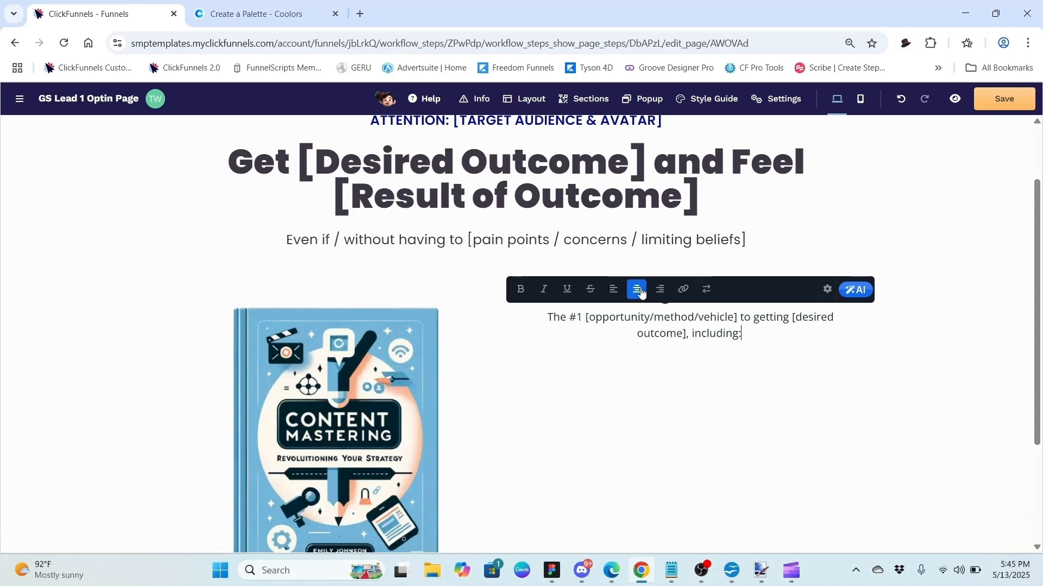
- Left-align the new paragraph and override its typography style with a font size of 22 px
click(613, 291)
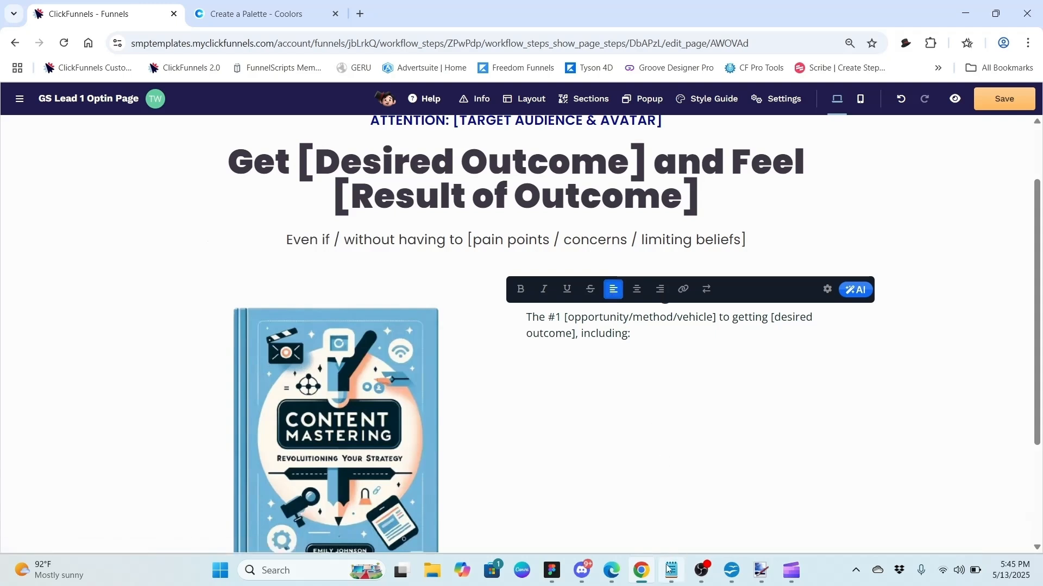
mouse_move(673, 571)
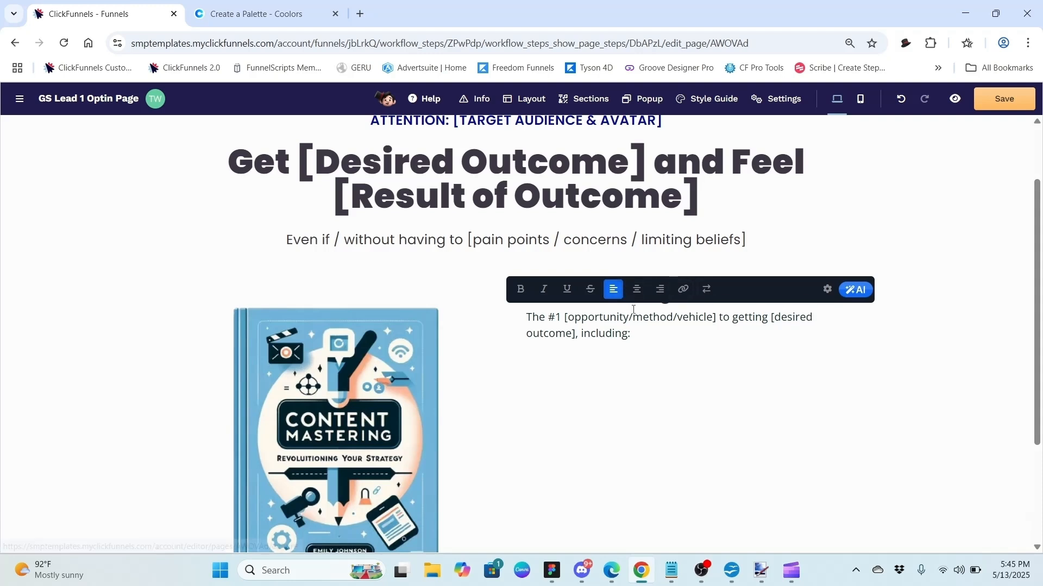
click(827, 290)
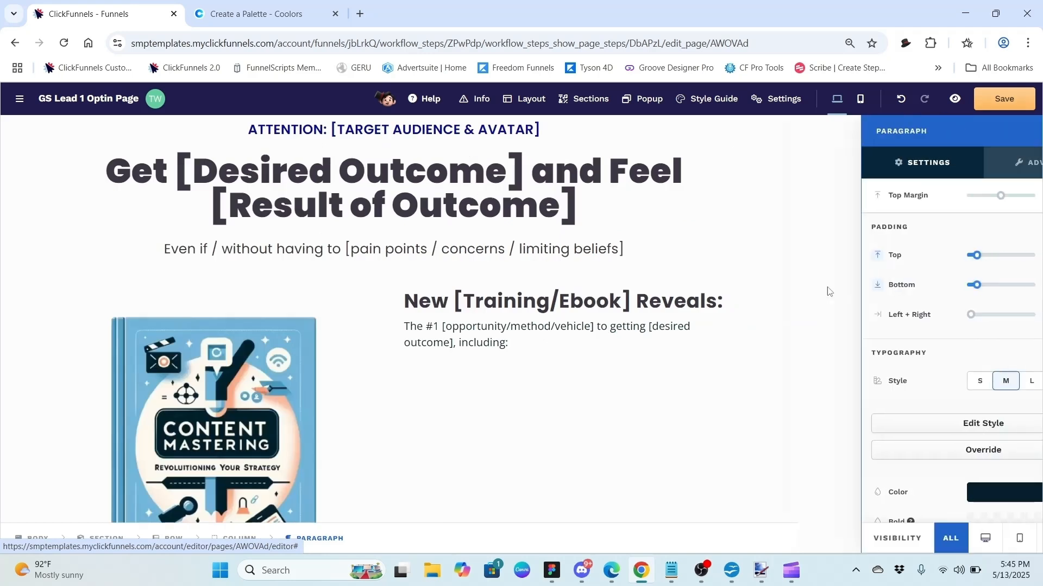
scroll(896, 341, down, 2)
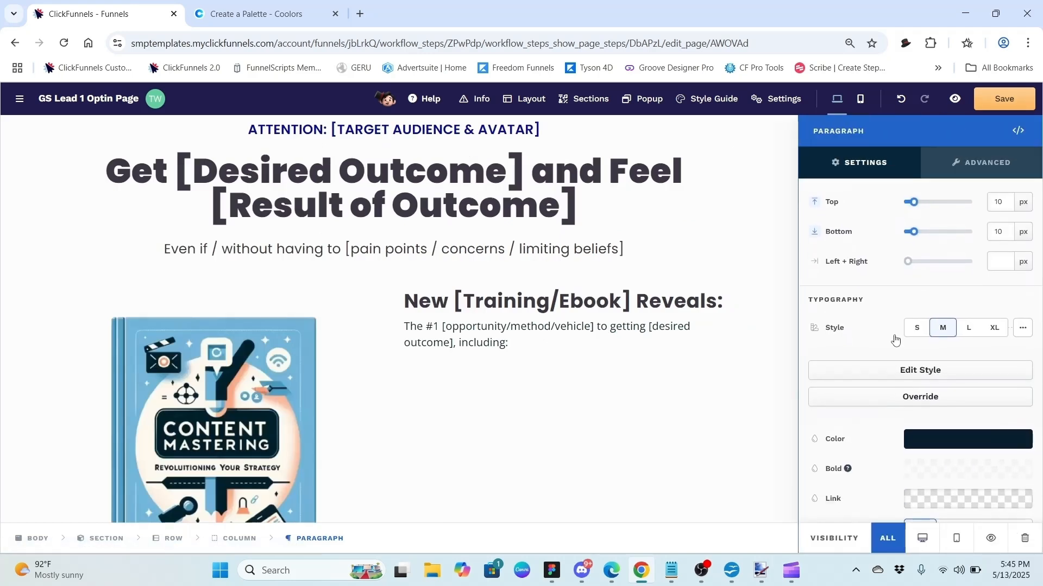
click(899, 348)
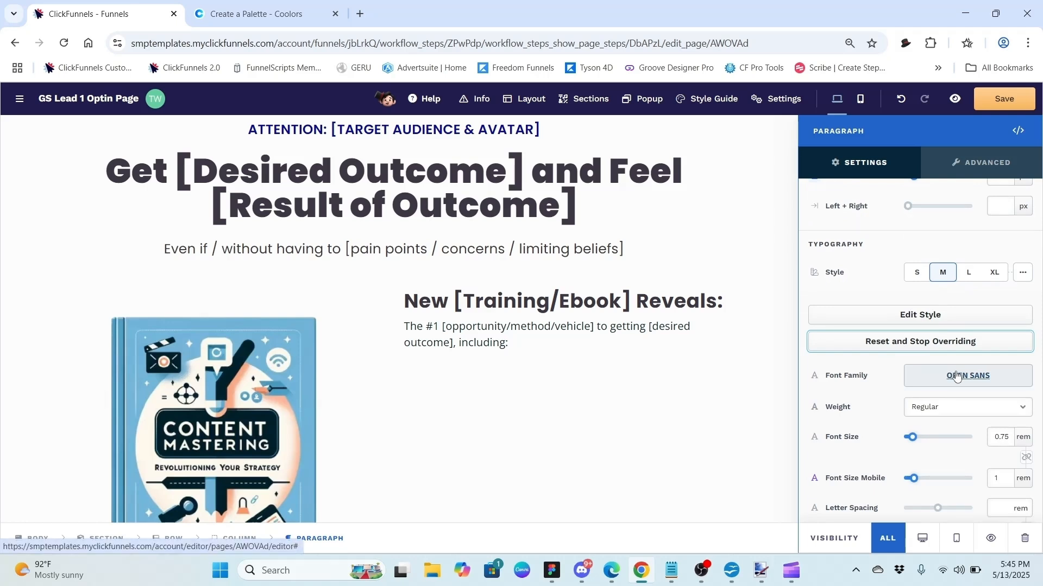
click(1023, 437)
click(1023, 457)
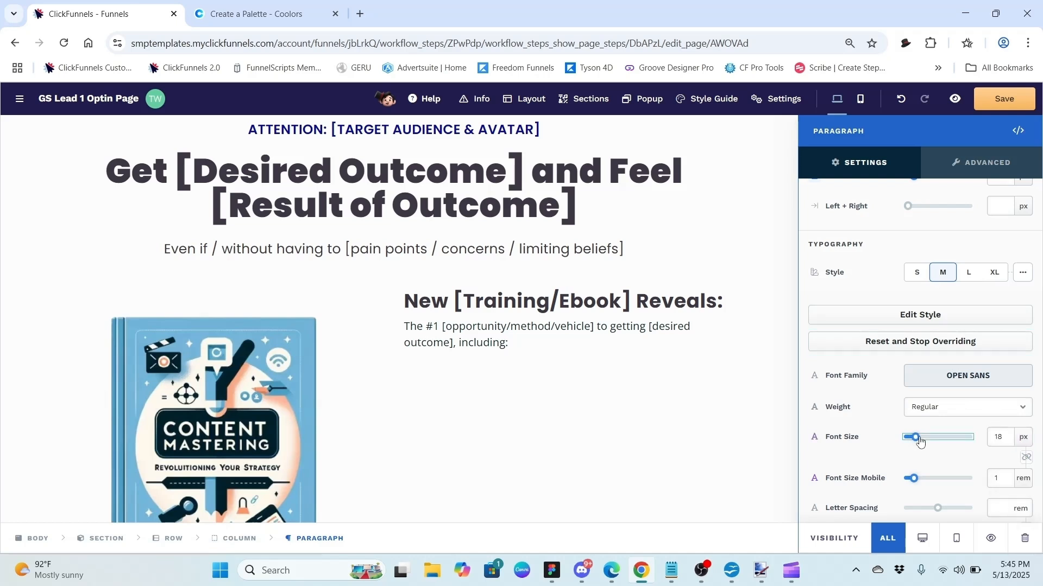
drag(920, 442, 920, 441)
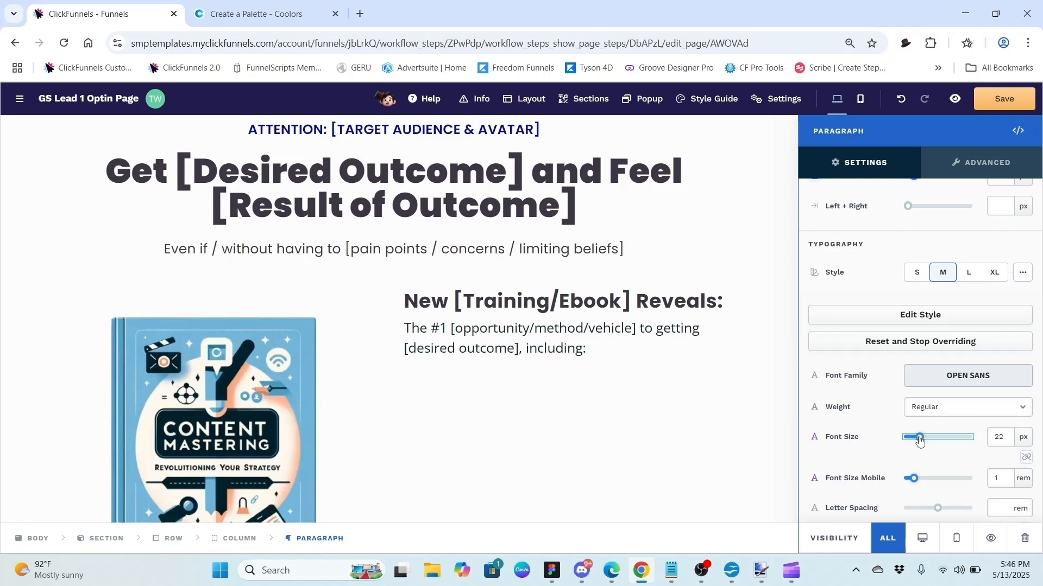
click(880, 404)
click(675, 410)
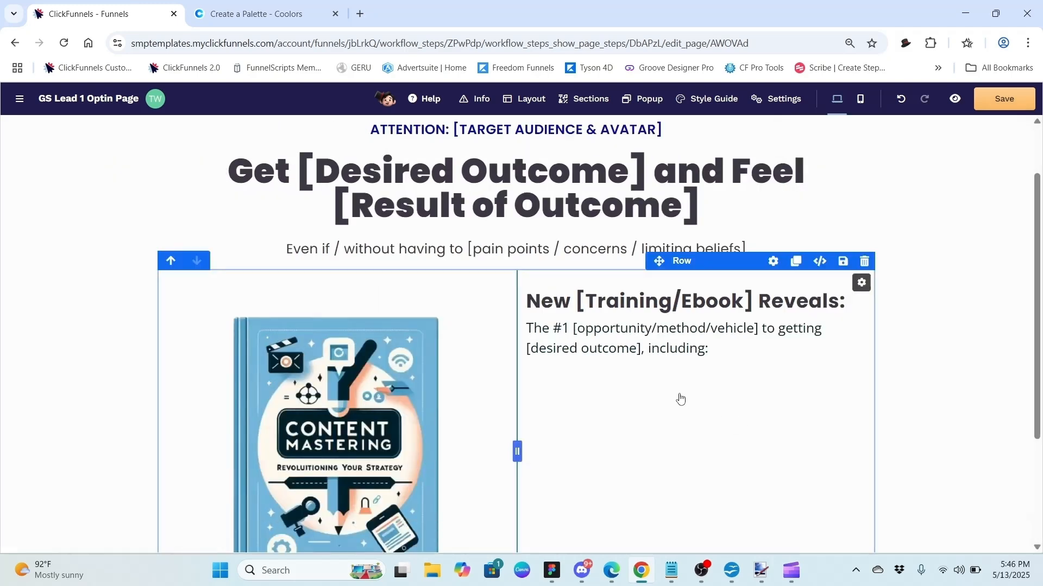
- Add a bullet list below the "The #1 [opportunity/method/vehicle]" paragraph beside the book cover
click(650, 573)
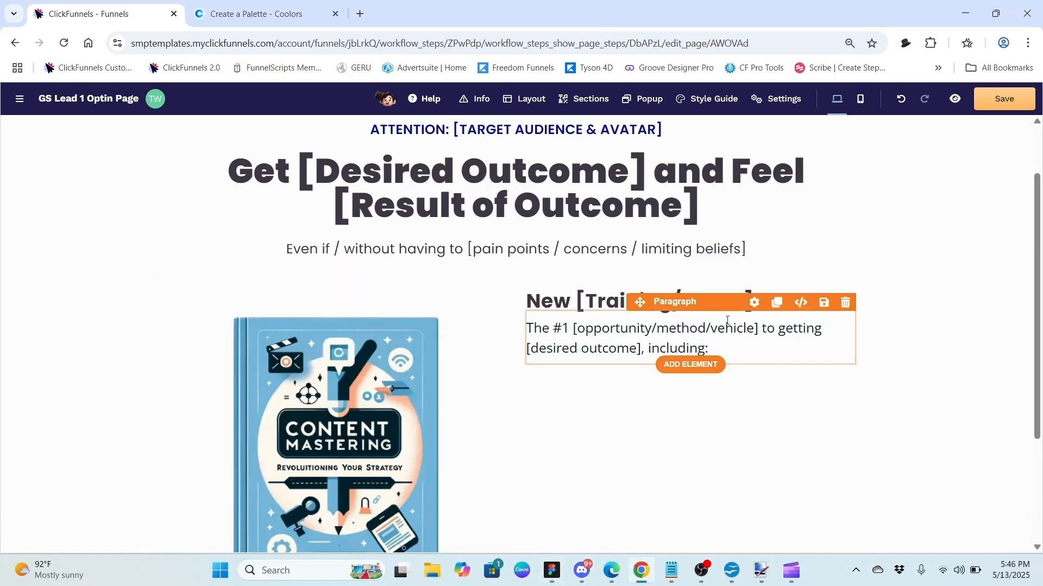
click(696, 365)
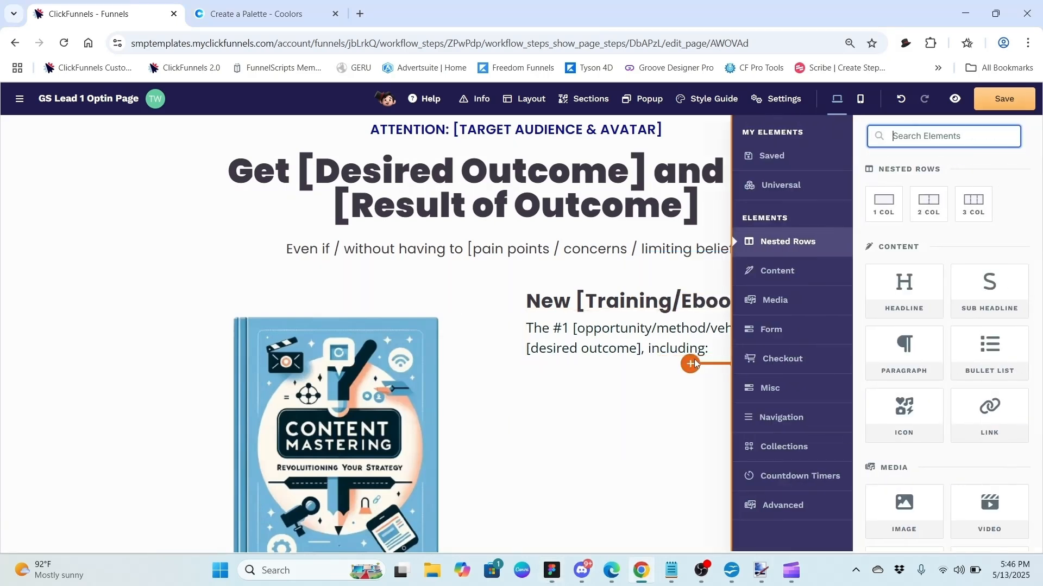
click(989, 349)
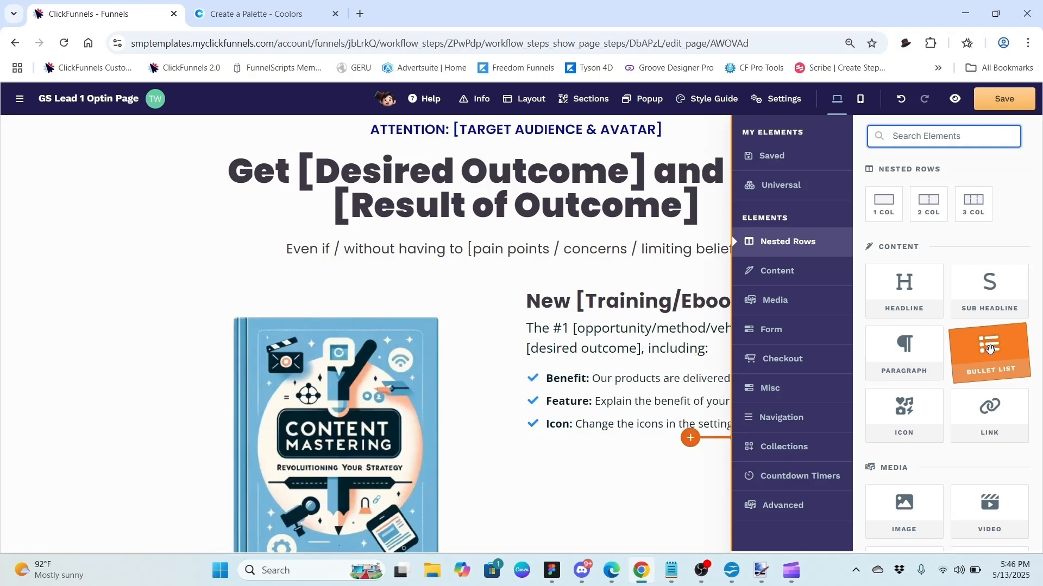
click(619, 476)
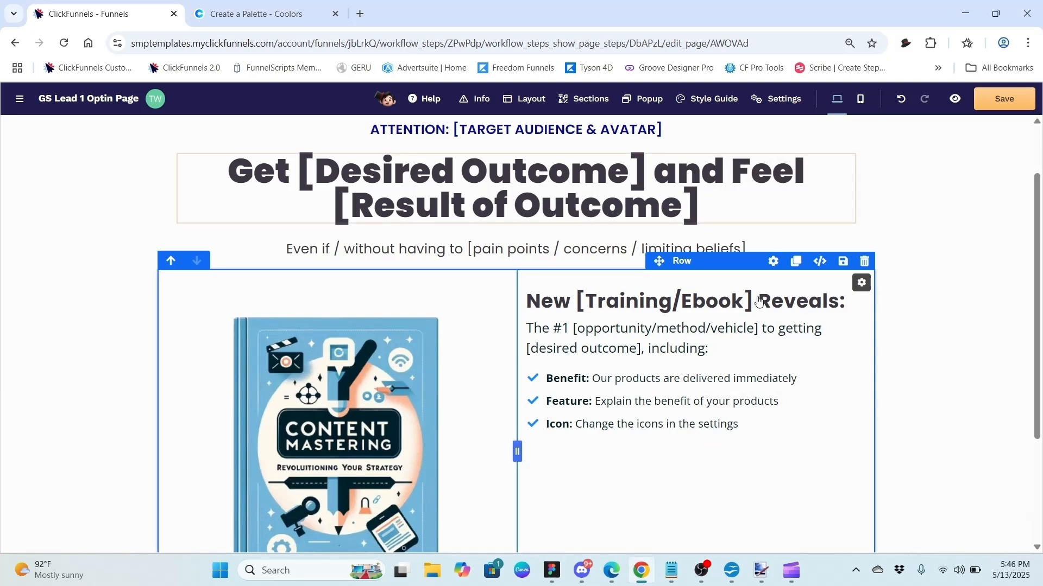
- Replace the first bullet's text with "How to lorem ipsum dolor elit instantly, even if you're brand new to [market/business/topic]"
click(797, 379)
key(BackSpace)
key(BackSpace)
key(BackSpace)
key(BackSpace)
key(BackSpace)
key(BackSpace)
key(BackSpace)
key(BackSpace)
key(BackSpace)
key(BackSpace)
key(BackSpace)
key(BackSpace)
key(BackSpace)
key(BackSpace)
key(BackSpace)
key(BackSpace)
key(BackSpace)
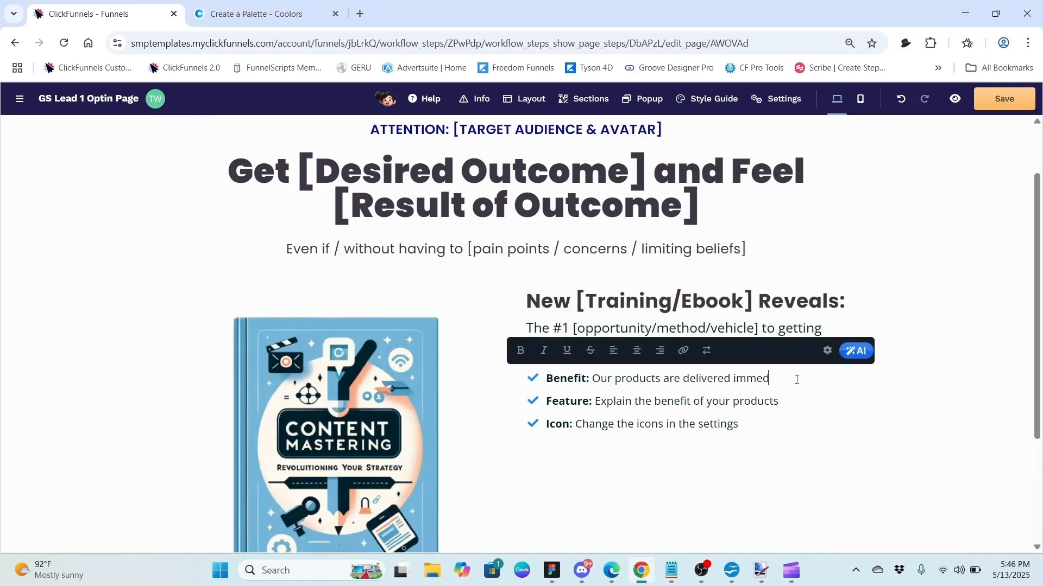
key(BackSpace)
key(BackSpace)
key(BackSpace)
key(BackSpace)
key(BackSpace)
key(BackSpace)
key(BackSpace)
key(BackSpace)
key(BackSpace)
key(BackSpace)
key(BackSpace)
key(BackSpace)
key(BackSpace)
key(BackSpace)
key(BackSpace)
key(BackSpace)
key(BackSpace)
key(BackSpace)
key(BackSpace)
key(BackSpace)
key(BackSpace)
key(BackSpace)
key(BackSpace)
key(BackSpace)
key(BackSpace)
key(BackSpace)
key(BackSpace)
key(BackSpace)
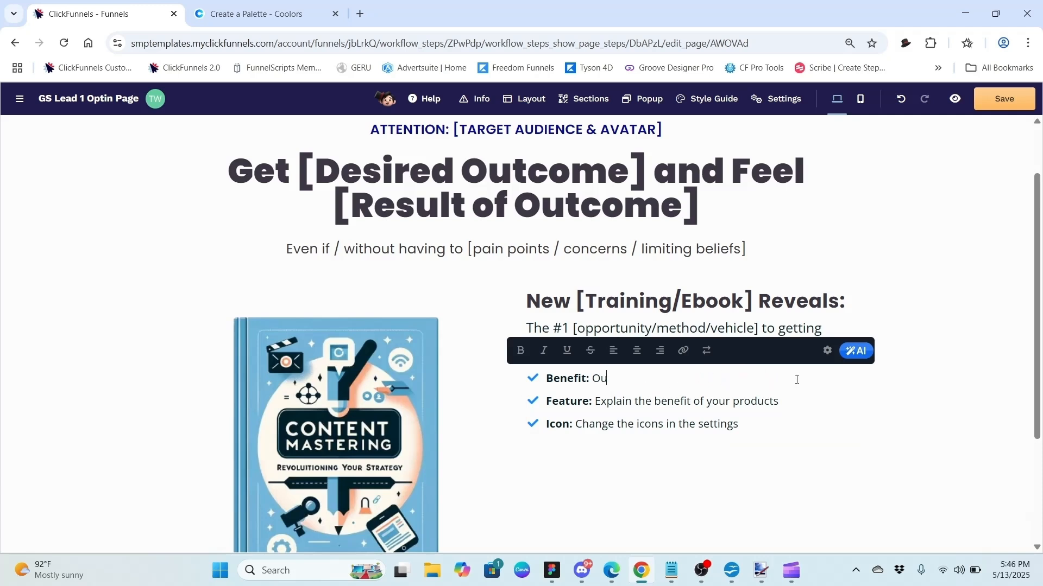
key(BackSpace)
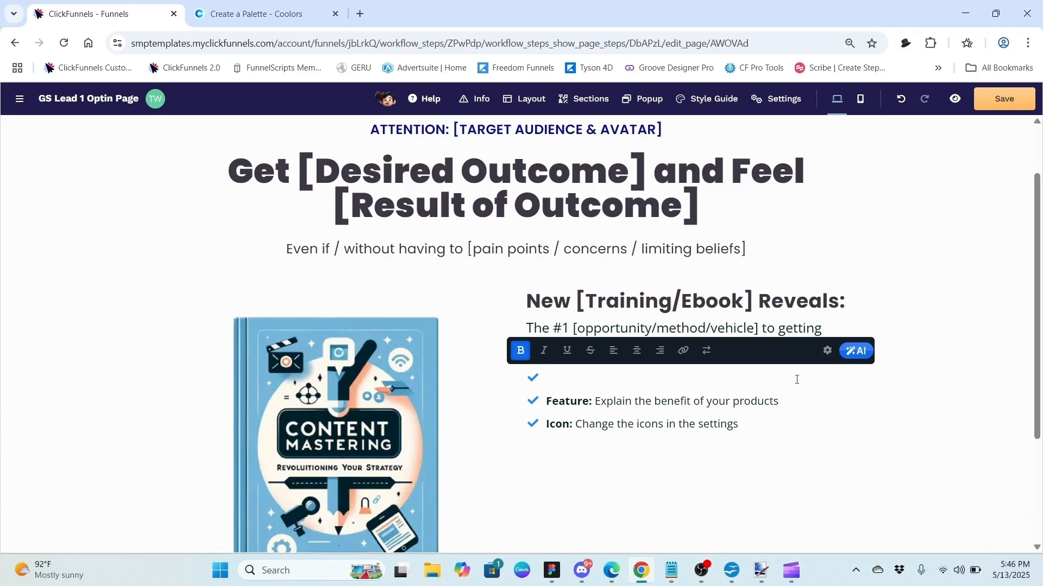
text(How to lorem ipsum dolor elit instantly, even if you're brand new to [market/business/topic])
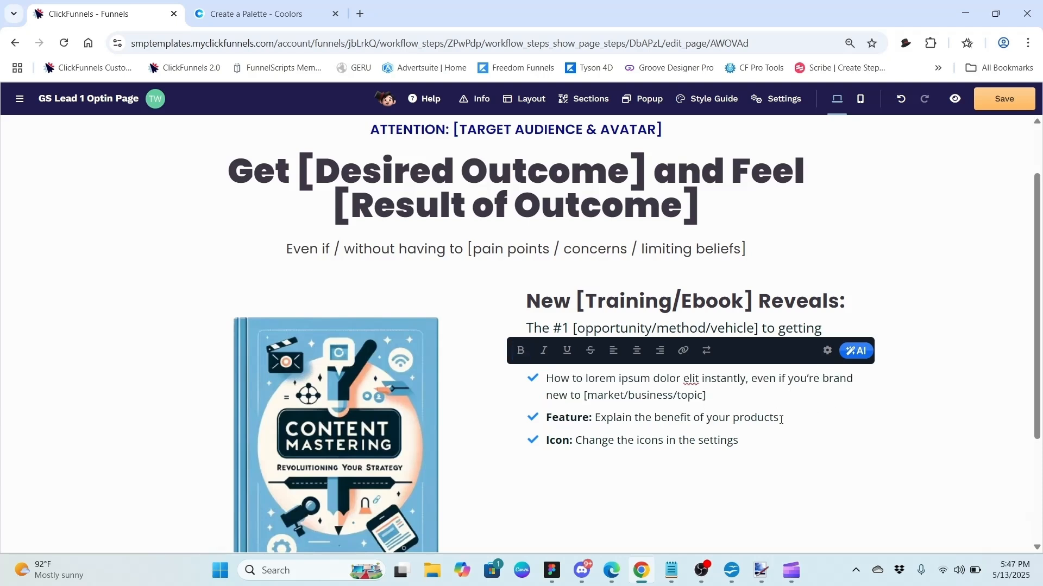
- Replace the second bullet's text with "How to lorem ipsum dolor elit instantly, even if you’re brand new to [market/business/topic]"
key(BackSpace)
key(BackSpace)
key(BackSpace)
key(BackSpace)
key(BackSpace)
key(BackSpace)
key(BackSpace)
key(BackSpace)
key(BackSpace)
key(BackSpace)
key(BackSpace)
key(BackSpace)
key(BackSpace)
key(BackSpace)
key(BackSpace)
key(BackSpace)
key(BackSpace)
key(BackSpace)
key(BackSpace)
key(BackSpace)
key(BackSpace)
key(BackSpace)
key(BackSpace)
key(BackSpace)
key(BackSpace)
key(BackSpace)
key(BackSpace)
key(BackSpace)
key(BackSpace)
key(BackSpace)
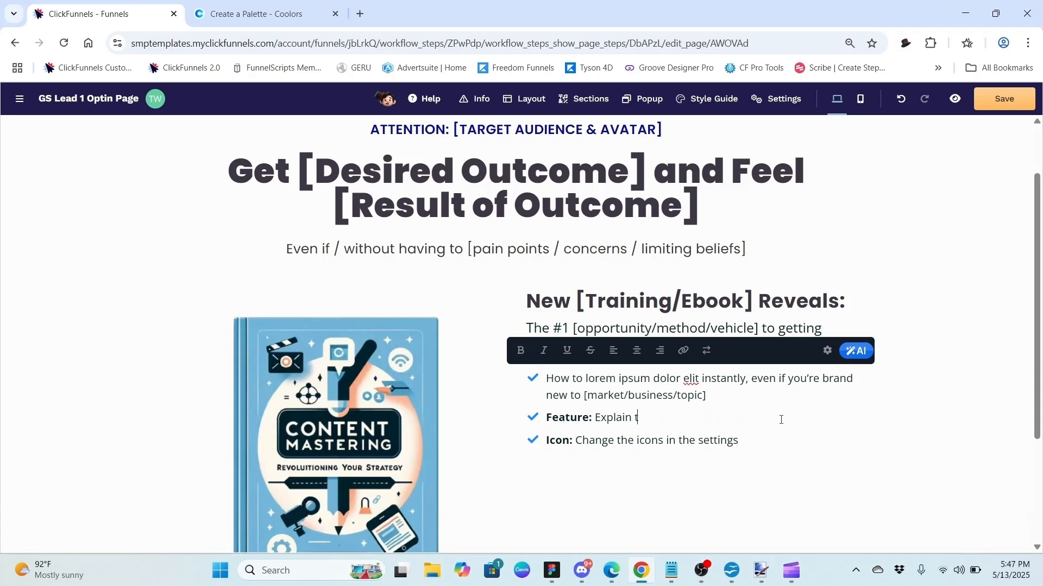
key(BackSpace)
key(BackSpace)
key(BackSpace)
key(BackSpace)
key(BackSpace)
key(BackSpace)
key(BackSpace)
key(BackSpace)
key(BackSpace)
key(BackSpace)
key(BackSpace)
key(BackSpace)
key(BackSpace)
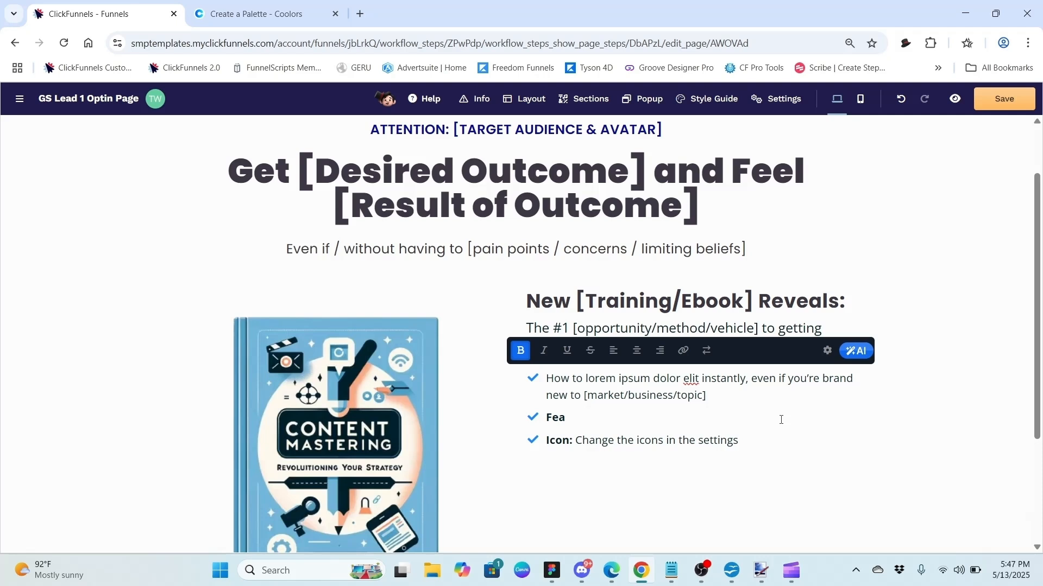
key(BackSpace)
text(How to lorem ipsum dolor elit instantly, even if you’re brand new to [market/business/topic])
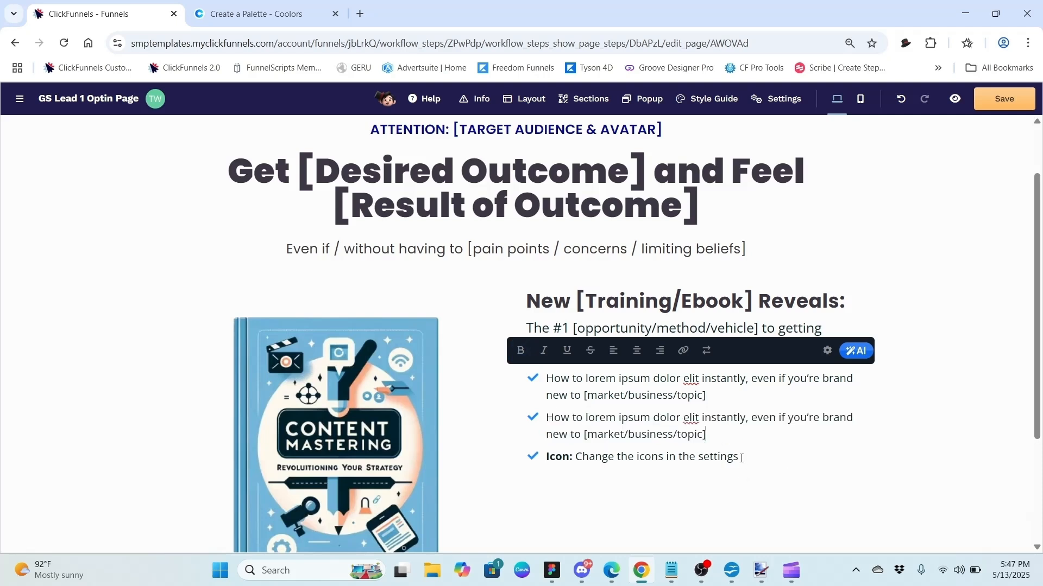
- Replace the third bullet's text with "How to lorem ipsum dolor elit instantly, even if you’re brand new to [market/business/topic]"
key(BackSpace)
key(BackSpace)
key(BackSpace)
key(BackSpace)
key(BackSpace)
key(BackSpace)
key(BackSpace)
key(BackSpace)
key(BackSpace)
key(BackSpace)
key(BackSpace)
key(BackSpace)
key(BackSpace)
key(BackSpace)
key(BackSpace)
key(BackSpace)
key(BackSpace)
key(BackSpace)
key(BackSpace)
key(BackSpace)
key(BackSpace)
key(BackSpace)
key(BackSpace)
key(BackSpace)
key(BackSpace)
key(BackSpace)
key(BackSpace)
key(BackSpace)
key(BackSpace)
key(BackSpace)
key(BackSpace)
key(BackSpace)
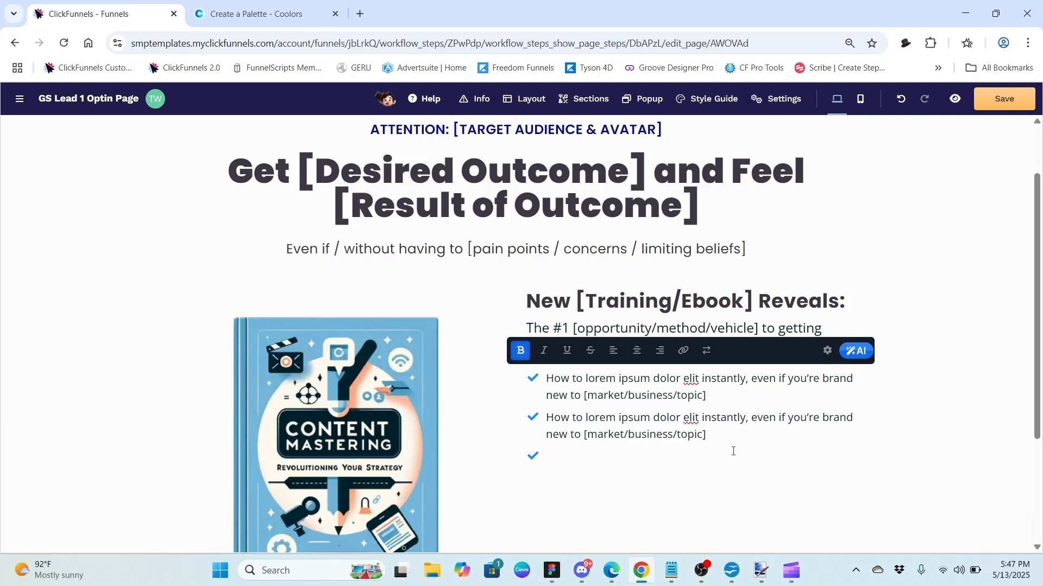
text(How to lorem ipsum dolor elit instantly, even if you’re brand new to [market/business/topic])
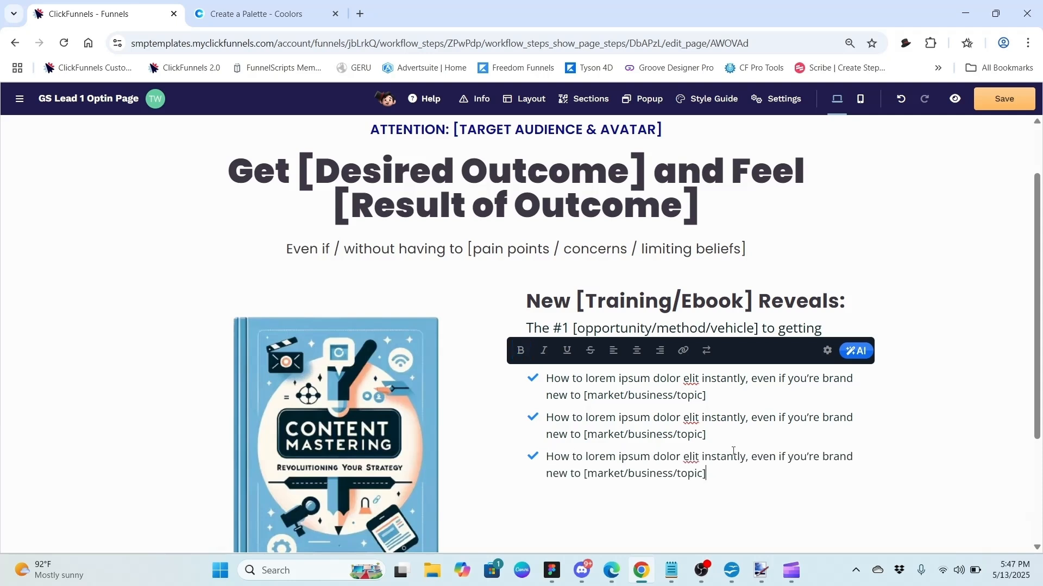
click(967, 356)
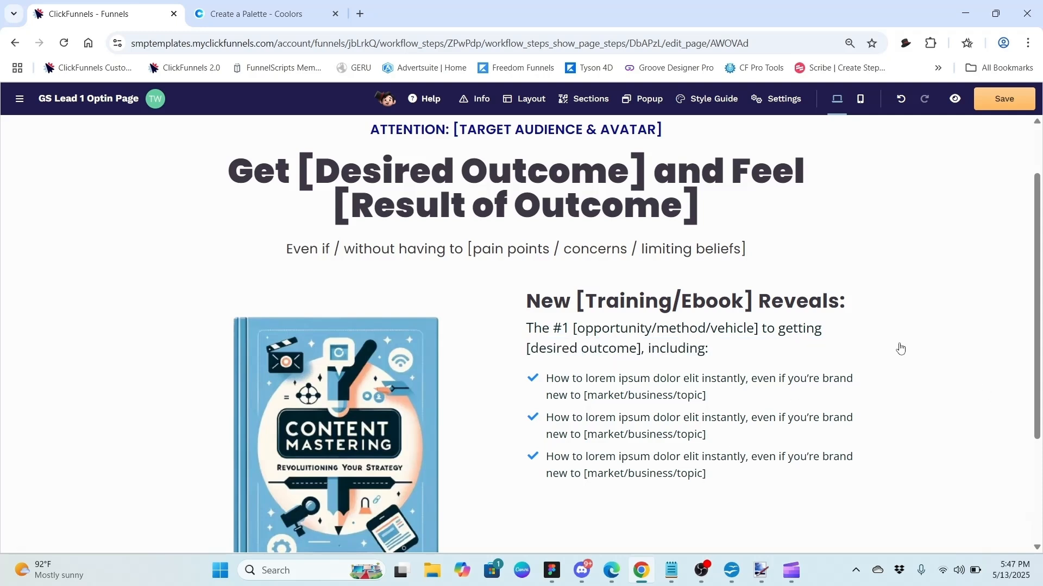
- Switch to Figma to check the bullet list in the Optin Page design, and return to the ClickFunnels page editor
click(704, 396)
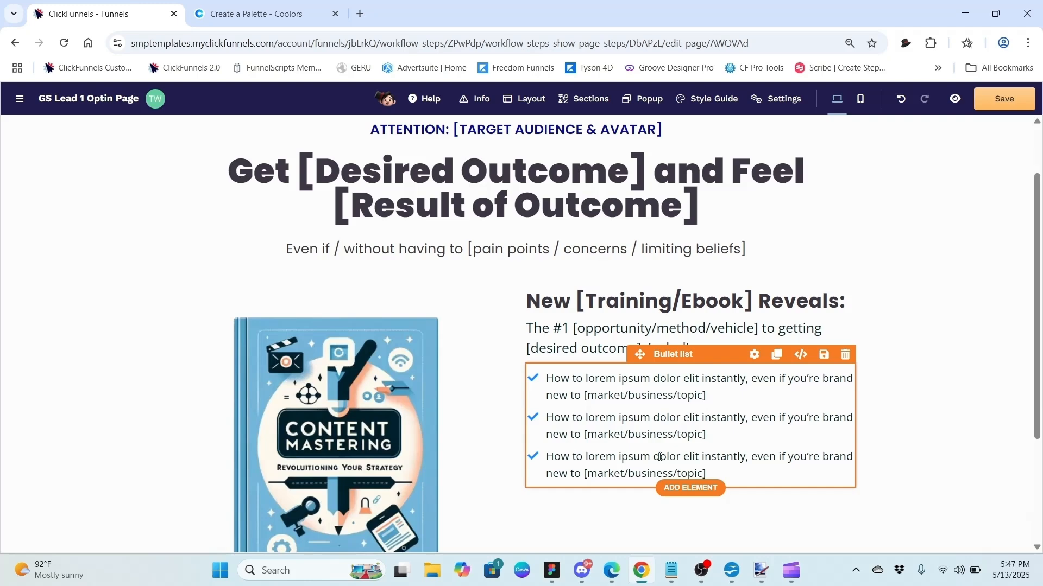
click(553, 572)
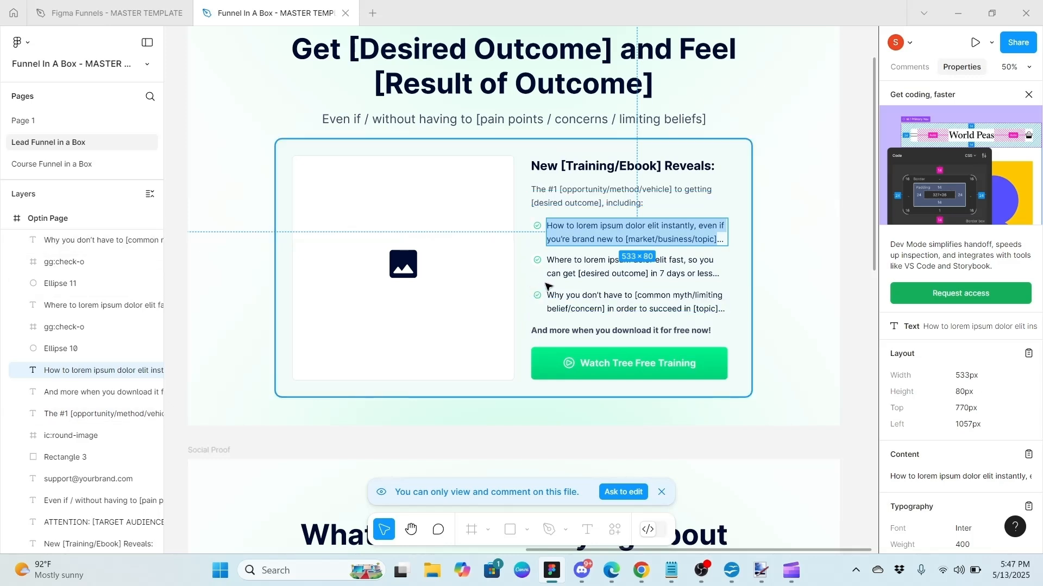
click(958, 15)
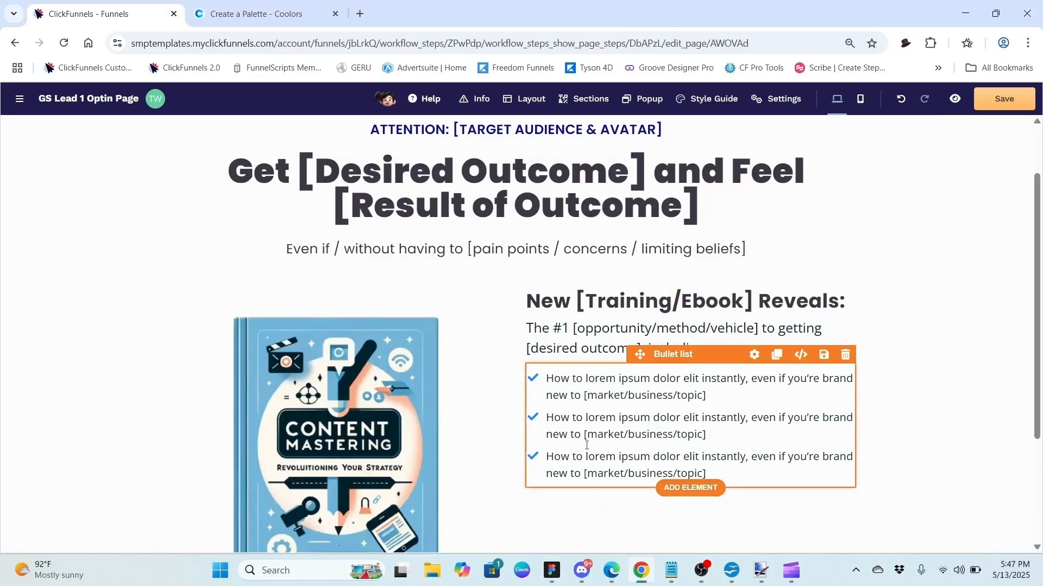
- Set the bullet list's left margin to 10 px, keeping the Icon List type
click(754, 354)
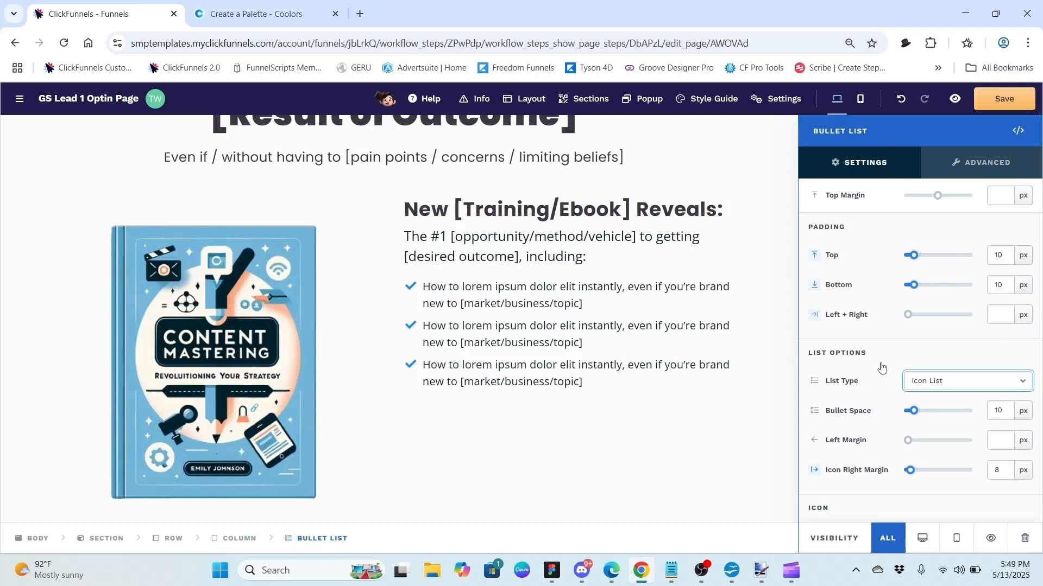
click(1024, 381)
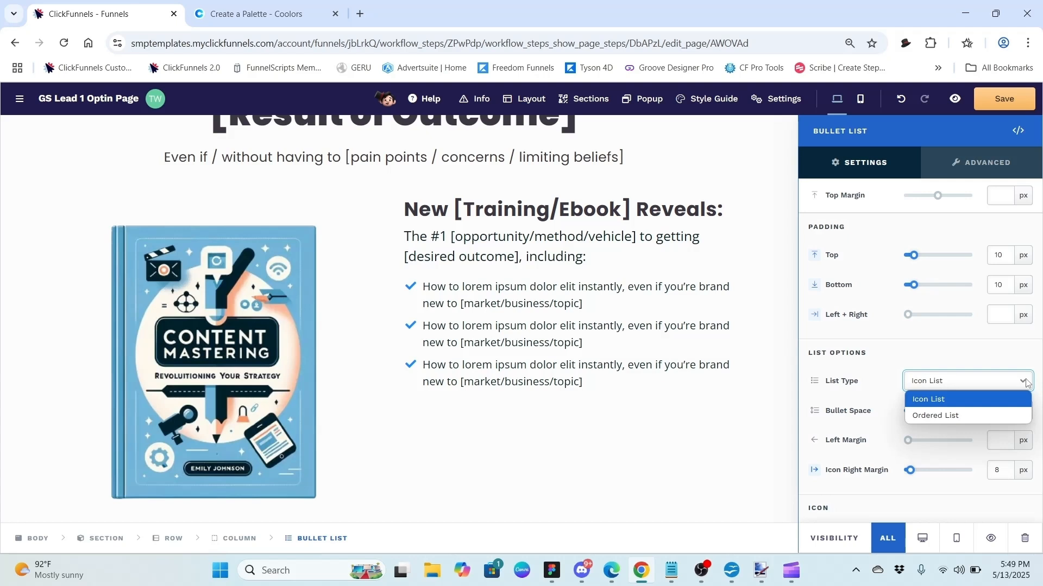
click(1025, 382)
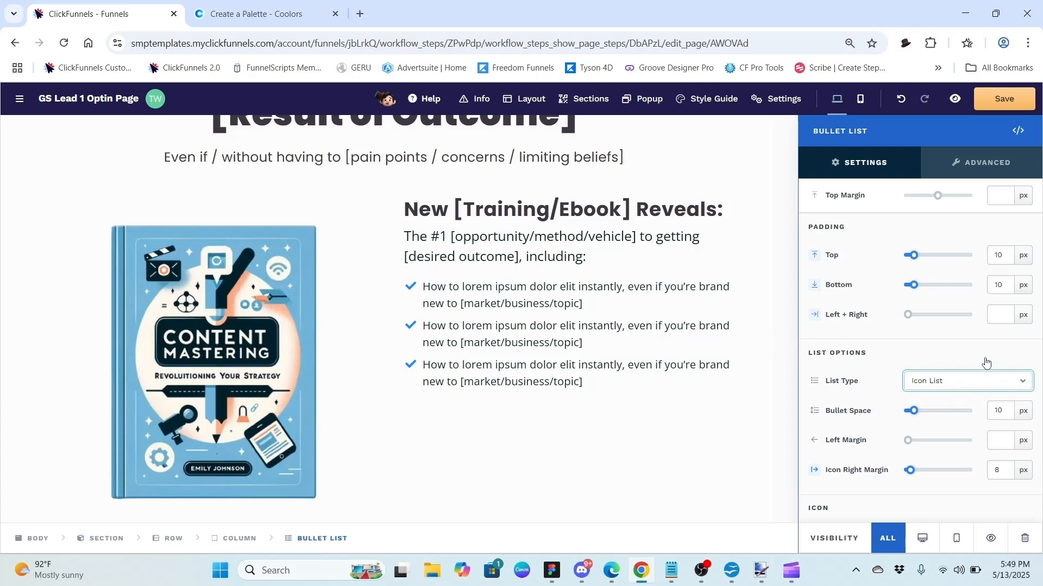
click(913, 413)
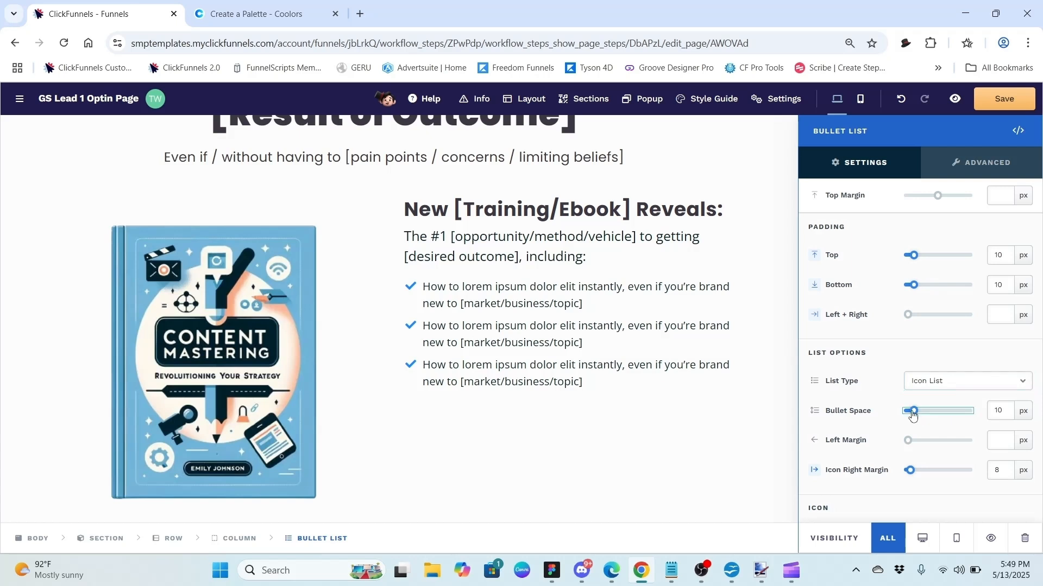
mouse_move(913, 413)
mouse_down()
mouse_move(927, 415)
mouse_move(915, 414)
mouse_up()
click(911, 471)
mouse_move(912, 473)
mouse_down()
mouse_move(925, 473)
mouse_move(912, 472)
mouse_up()
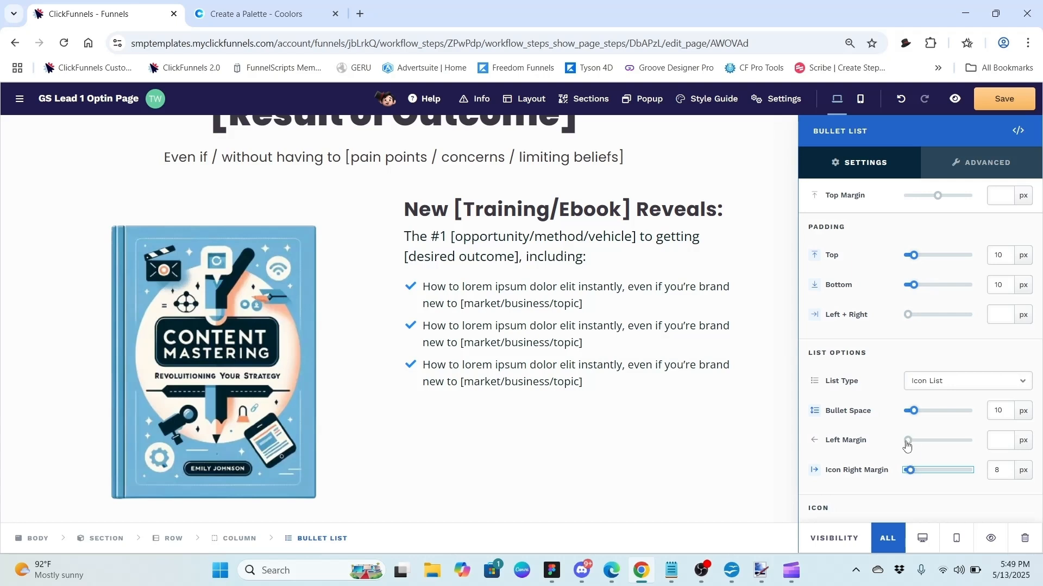
mouse_move(906, 446)
mouse_down()
mouse_move(921, 446)
mouse_move(893, 446)
mouse_up()
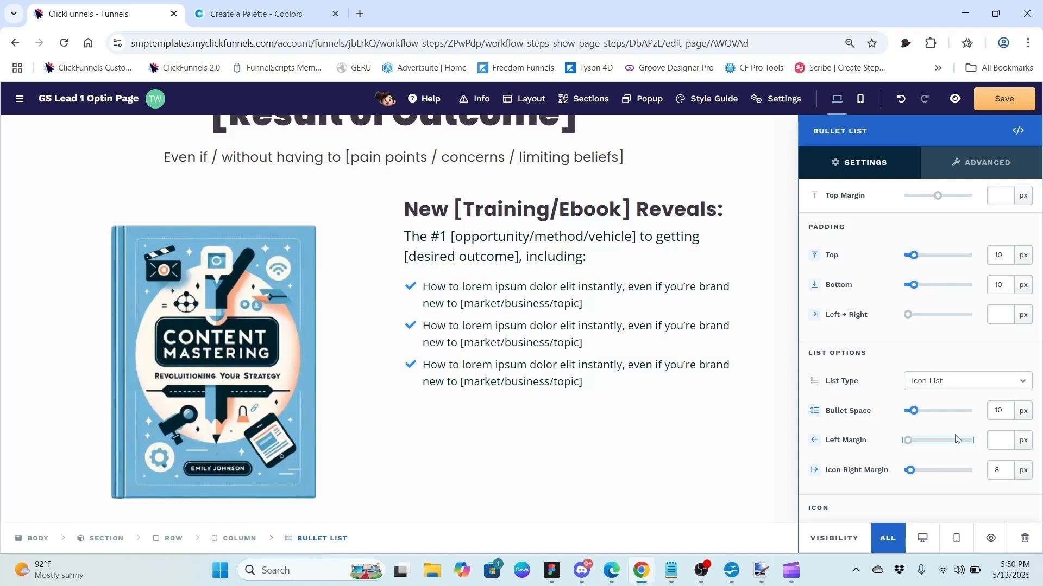
click(908, 316)
drag(908, 316, 869, 305)
click(997, 441)
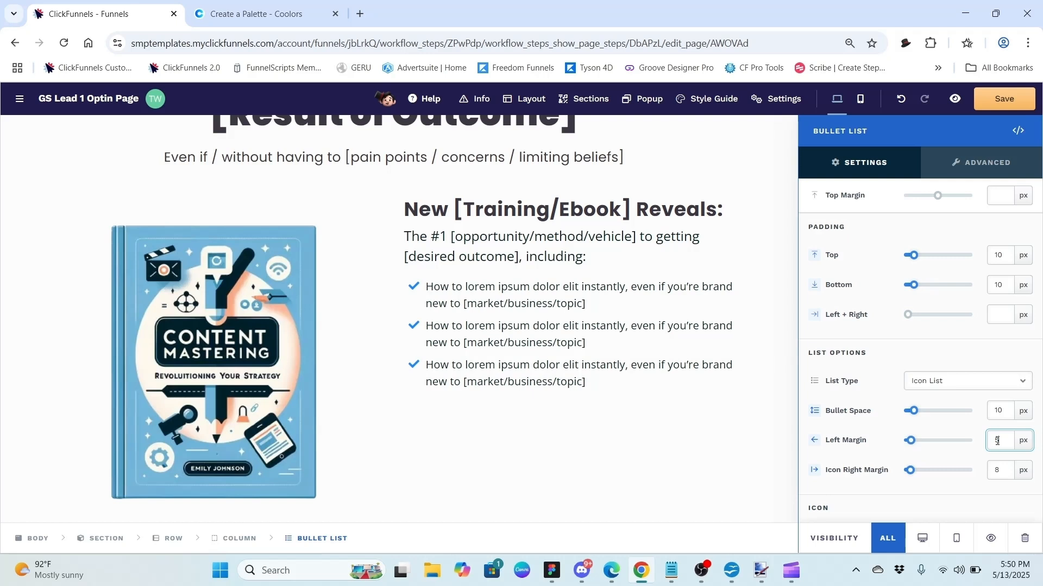
key(BackSpace)
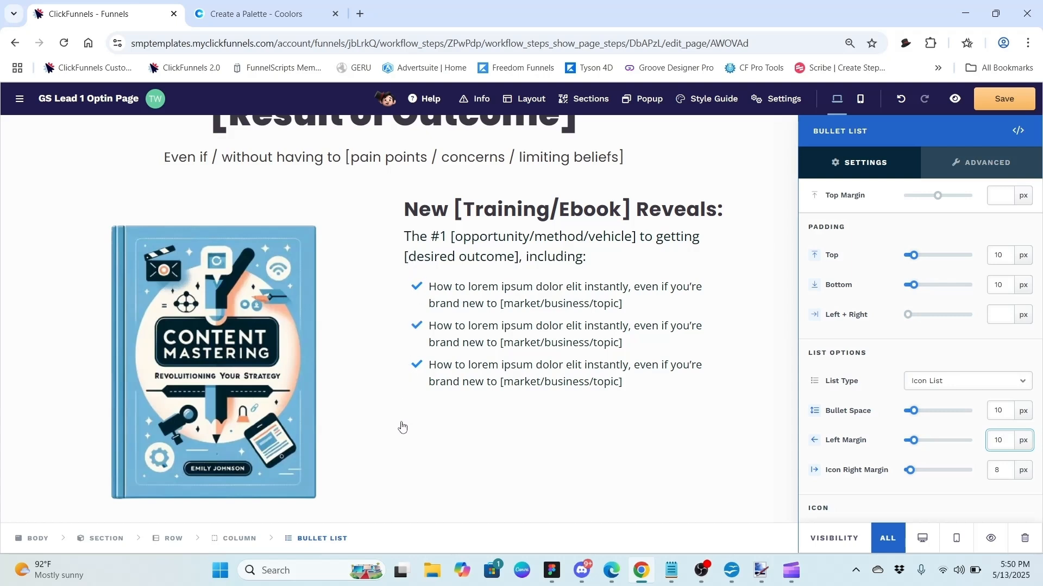
click(667, 156)
- Duplicate the "ATTENTION: [TARGET AUDIENCE & AVATAR]" sub headline and place the copy below the bullet list
drag(1038, 247, 1037, 145)
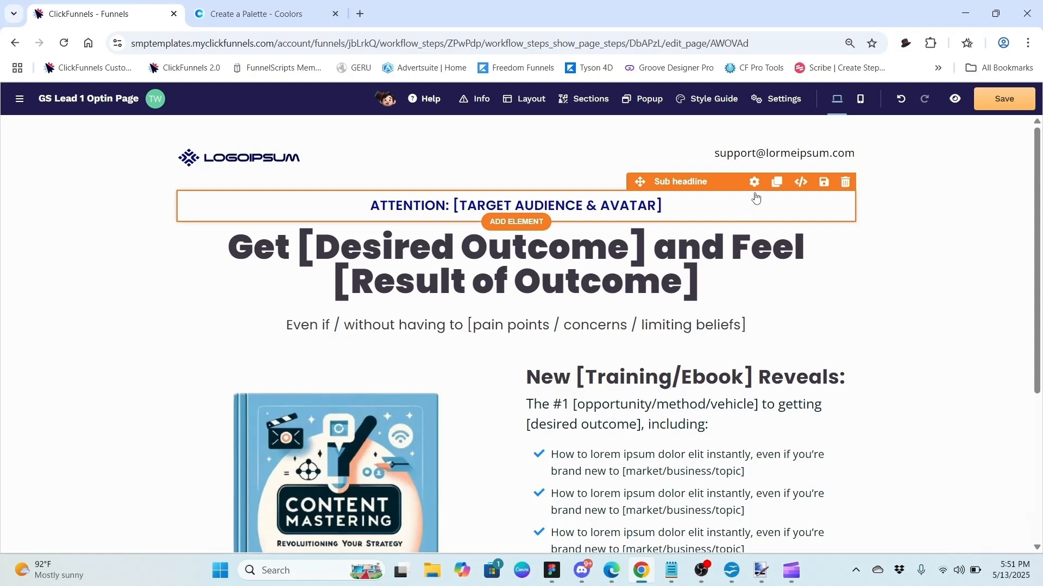
click(776, 186)
scroll(771, 244, down, 5)
- Set the font size of the duplicated sub headline below the bullet list to 20 px
click(755, 316)
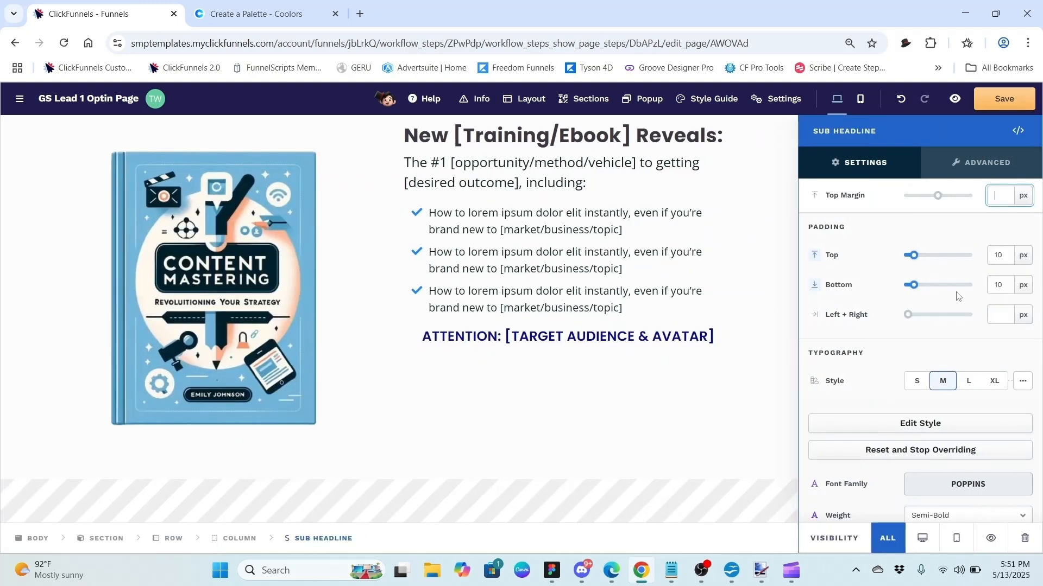
click(947, 241)
scroll(947, 240, down, 4)
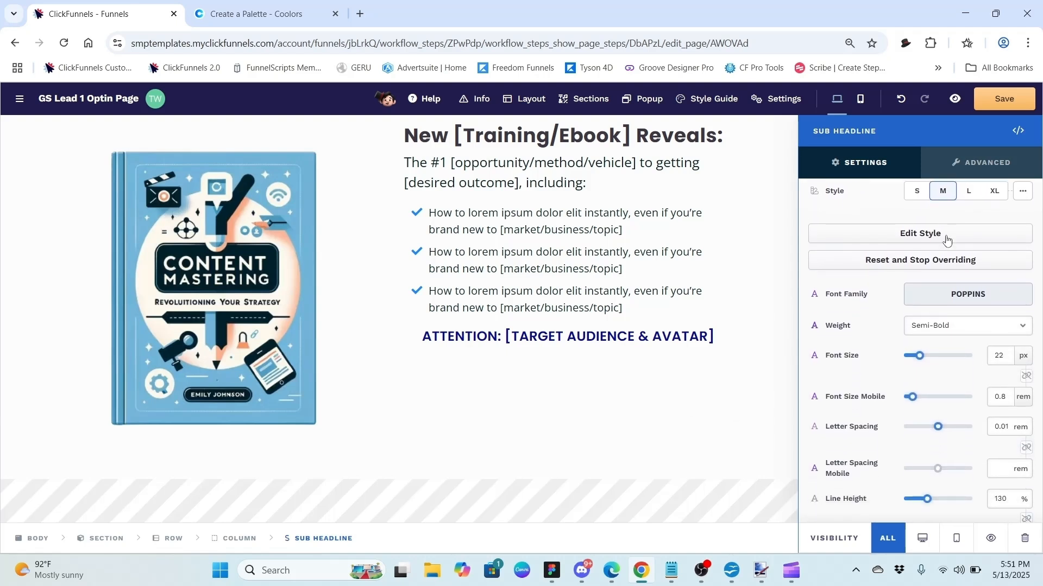
click(920, 357)
drag(920, 359, 917, 359)
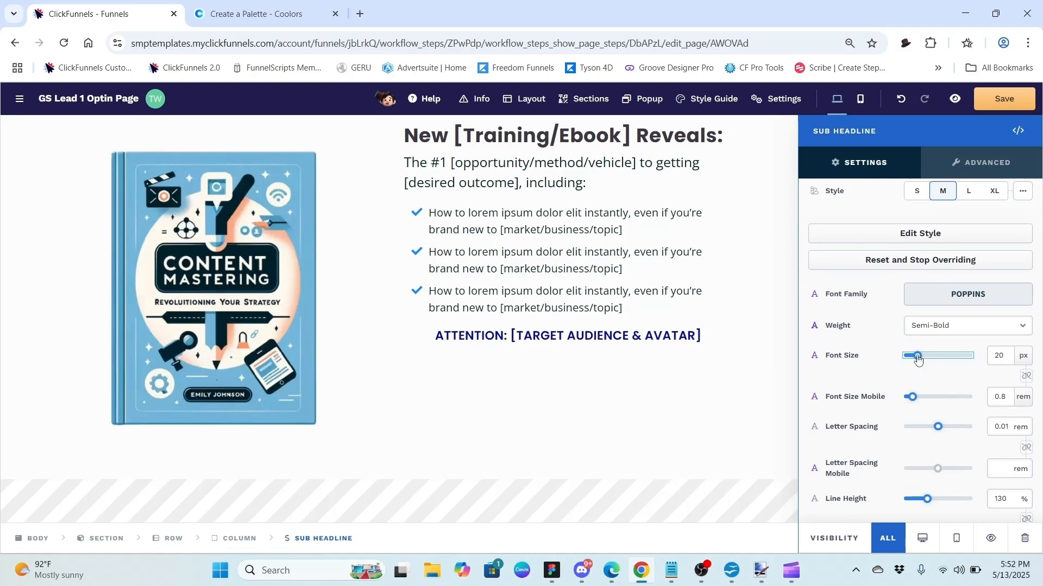
click(691, 426)
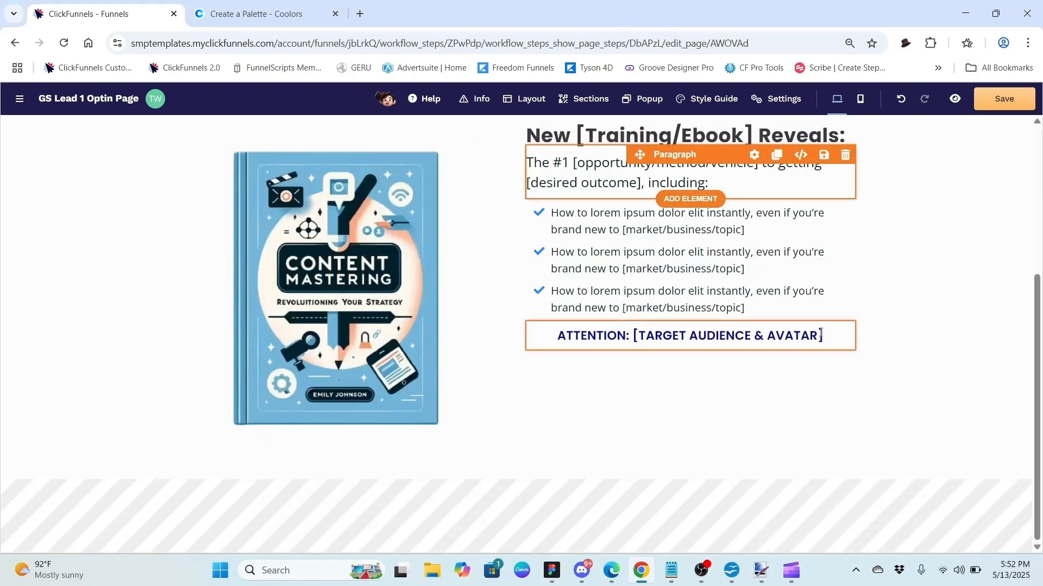
- Replace the duplicated sub headline's text with "And more when you download it for free now!"
click(830, 336)
key(BackSpace)
key(BackSpace)
key(BackSpace)
key(BackSpace)
key(BackSpace)
key(BackSpace)
key(BackSpace)
key(BackSpace)
key(BackSpace)
key(BackSpace)
key(BackSpace)
key(BackSpace)
key(BackSpace)
key(BackSpace)
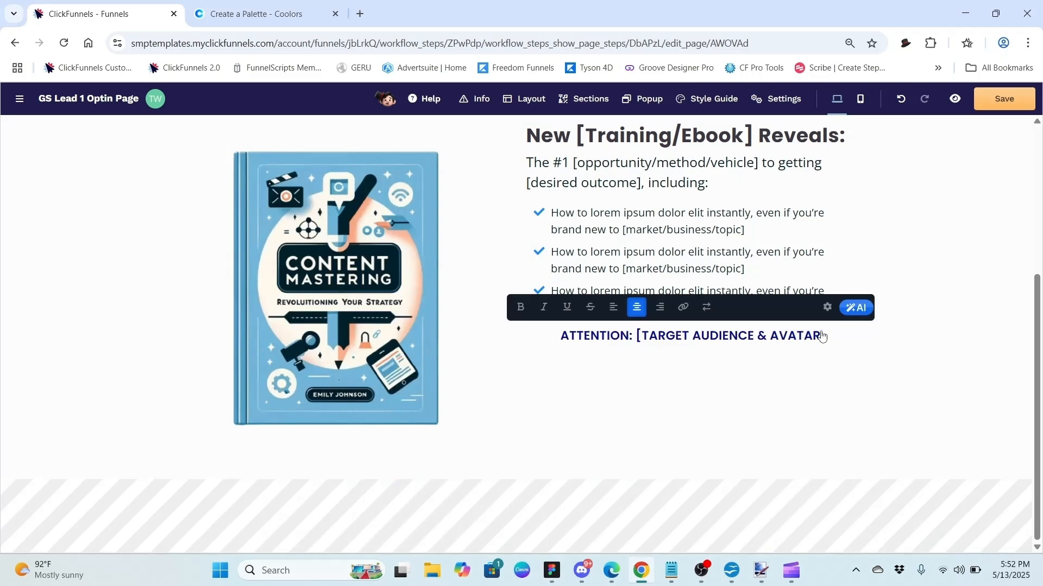
key(BackSpace)
key(BackSpace)
key(BackSpace)
key(BackSpace)
key(BackSpace)
key(BackSpace)
key(BackSpace)
key(BackSpace)
key(BackSpace)
key(BackSpace)
key(BackSpace)
key(BackSpace)
key(BackSpace)
key(BackSpace)
key(BackSpace)
key(BackSpace)
key(BackSpace)
key(BackSpace)
key(BackSpace)
key(BackSpace)
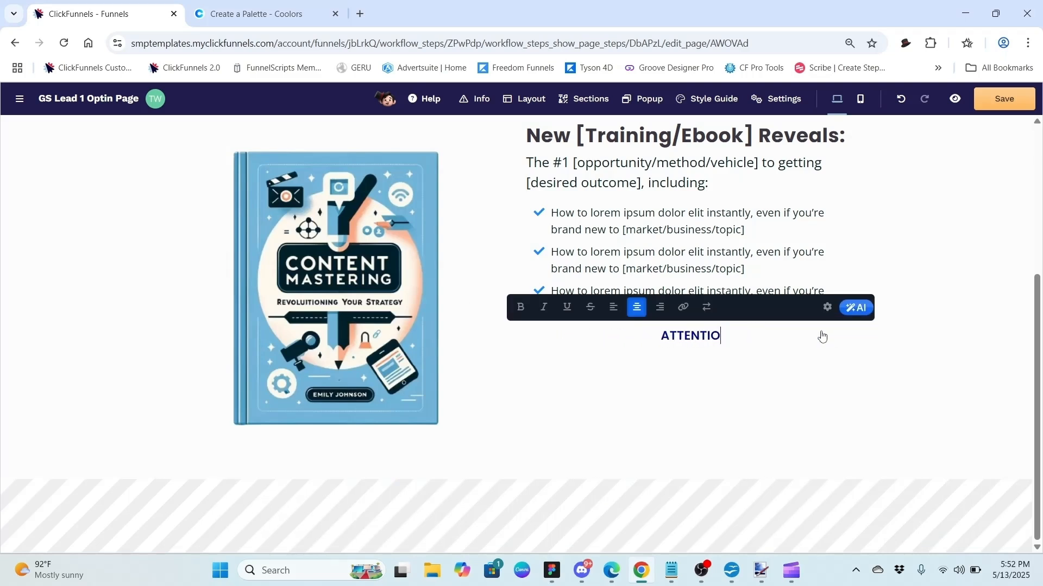
text(And more when you download it for free now!)
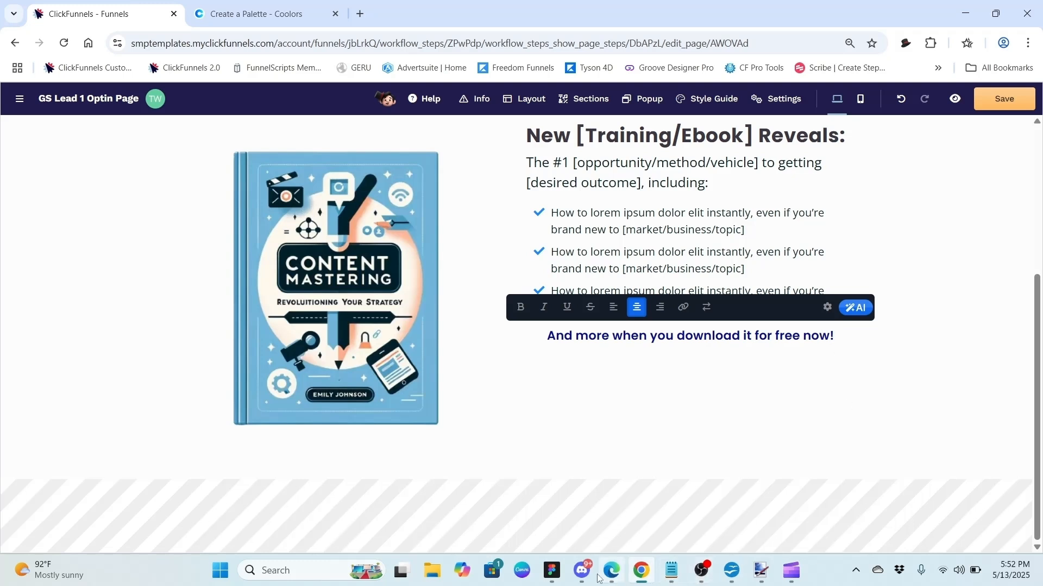
- Switch to Notepad and copy the Jet colour code #3C3744 from GS Lead 1 Style.txt
click(671, 570)
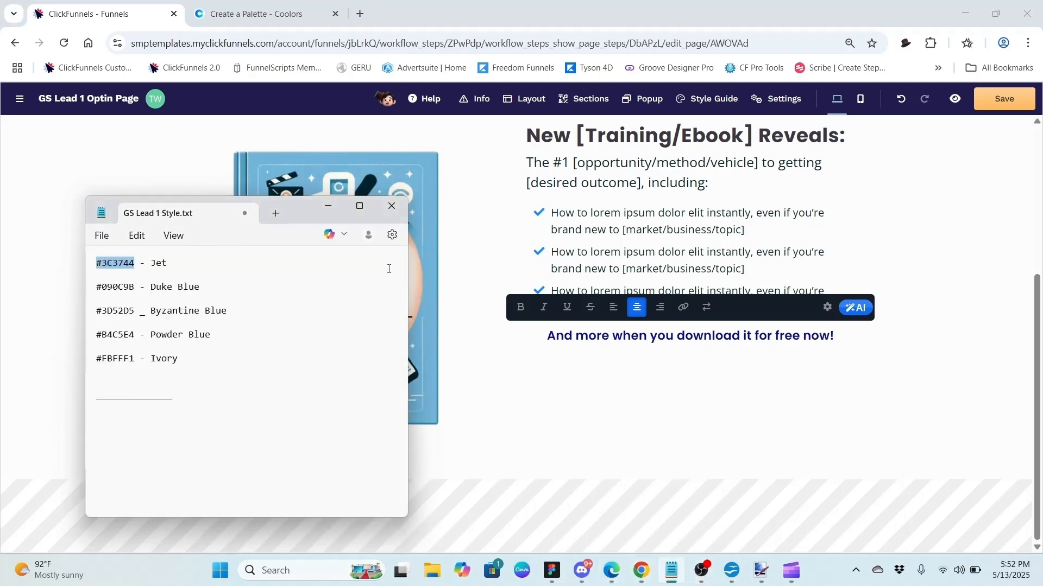
click(128, 260)
drag(134, 263, 84, 265)
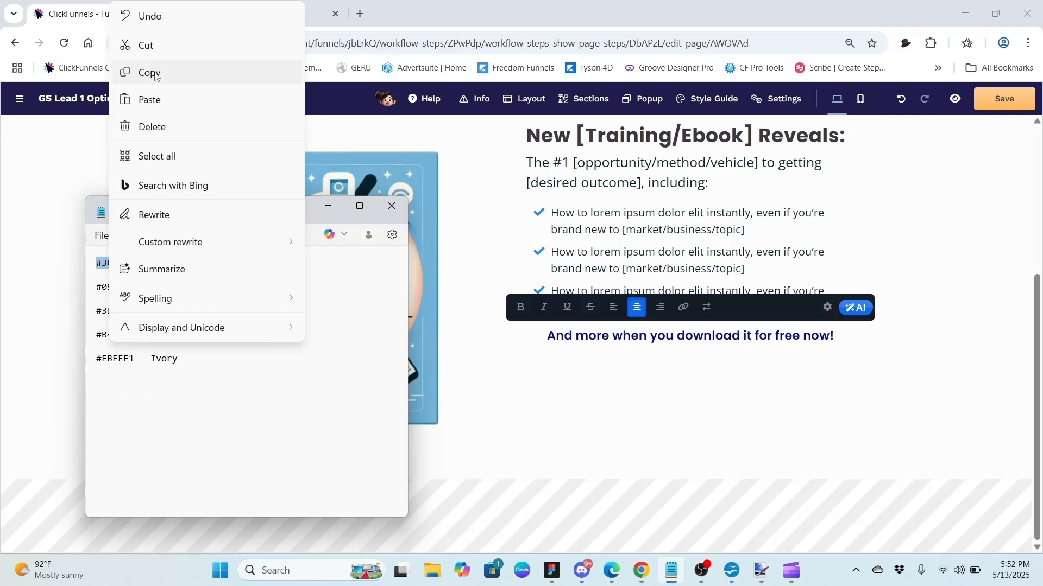
click(149, 75)
- Set the text colour of the "And more when you download it for free now!" sub headline to #3C3744
click(827, 307)
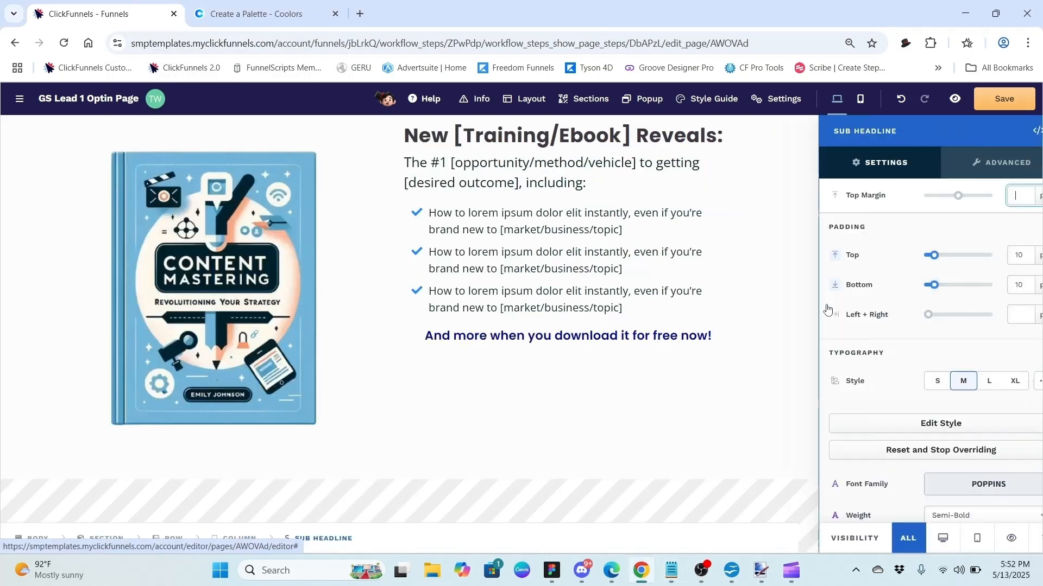
scroll(875, 366, down, 3)
scroll(878, 369, down, 5)
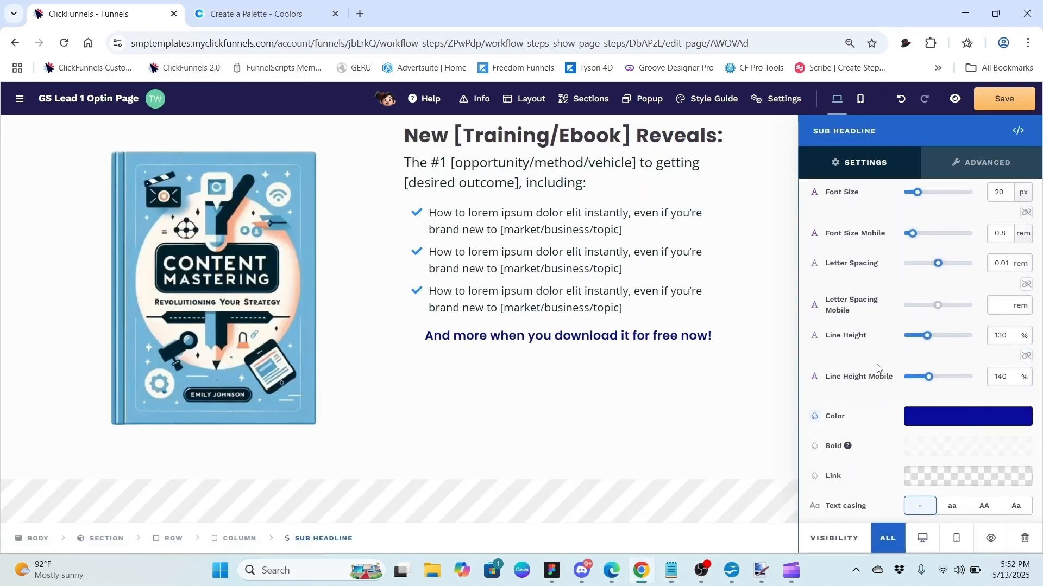
click(937, 392)
click(808, 402)
key(BackSpace)
key(BackSpace)
key(BackSpace)
key(BackSpace)
key(BackSpace)
key(BackSpace)
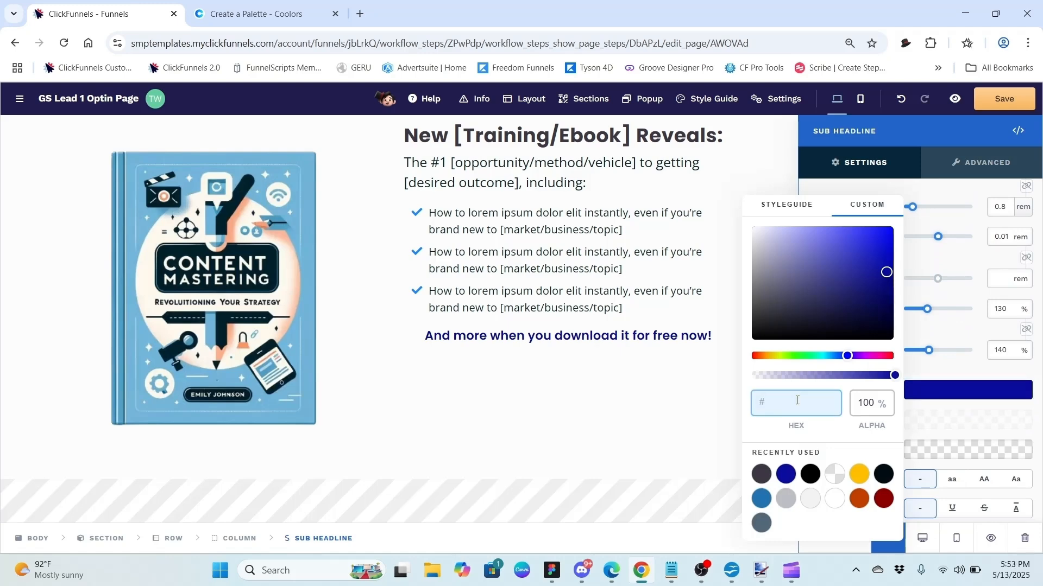
key(ctrl+v)
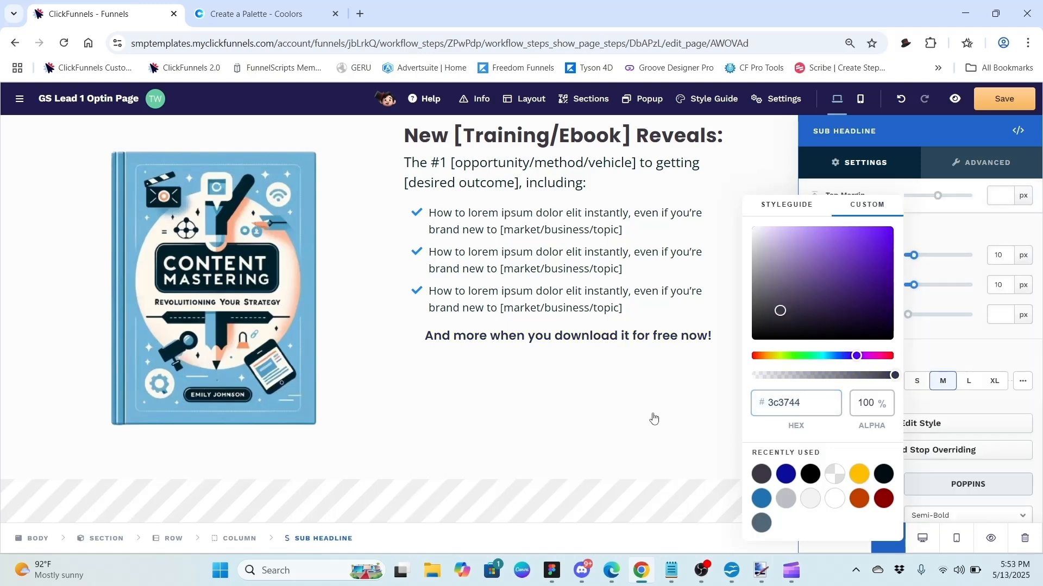
click(654, 419)
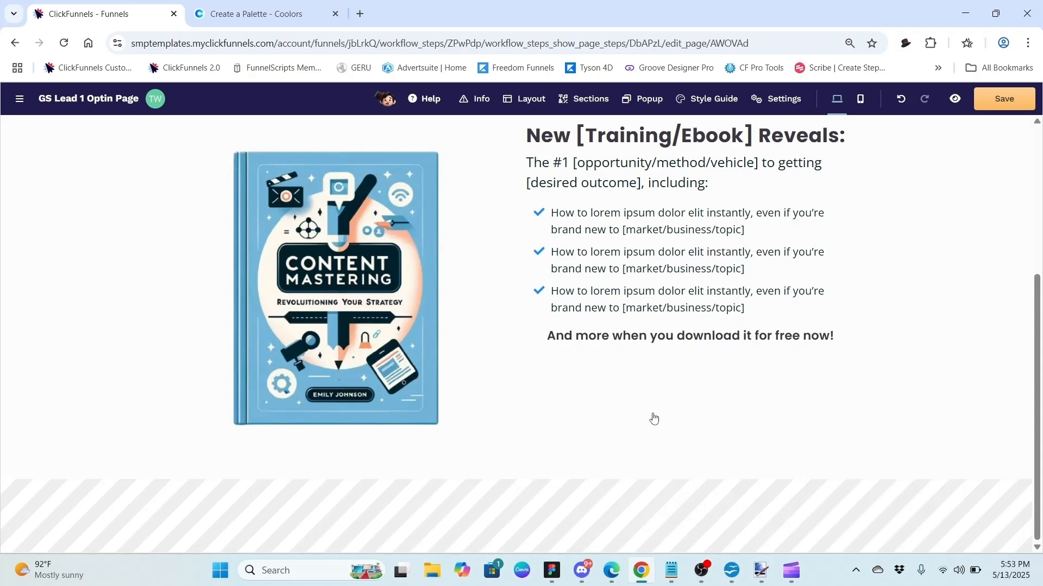
- Left-align the "And more when you download it for free now!" sub headline
click(657, 336)
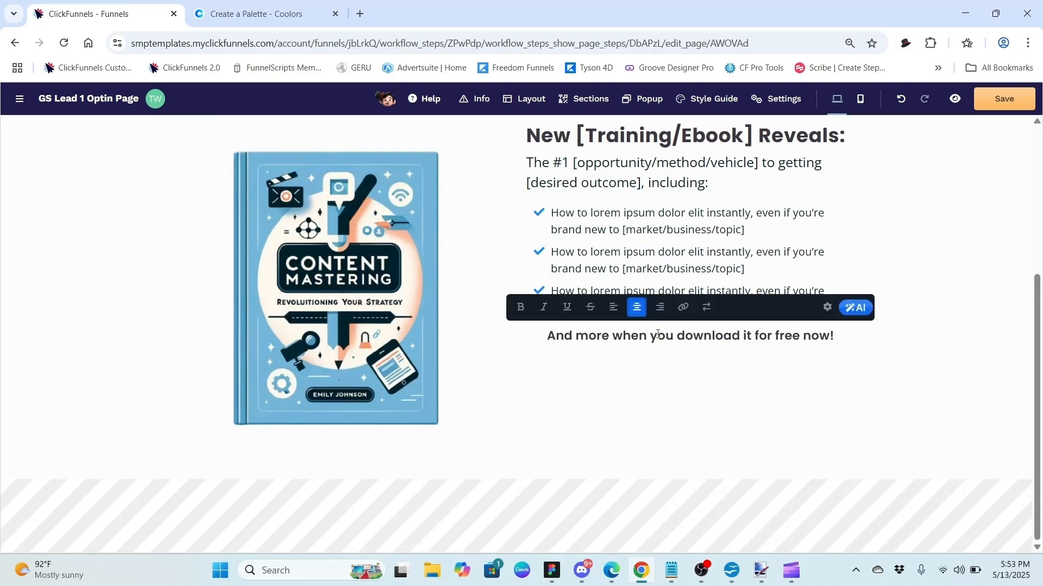
click(613, 307)
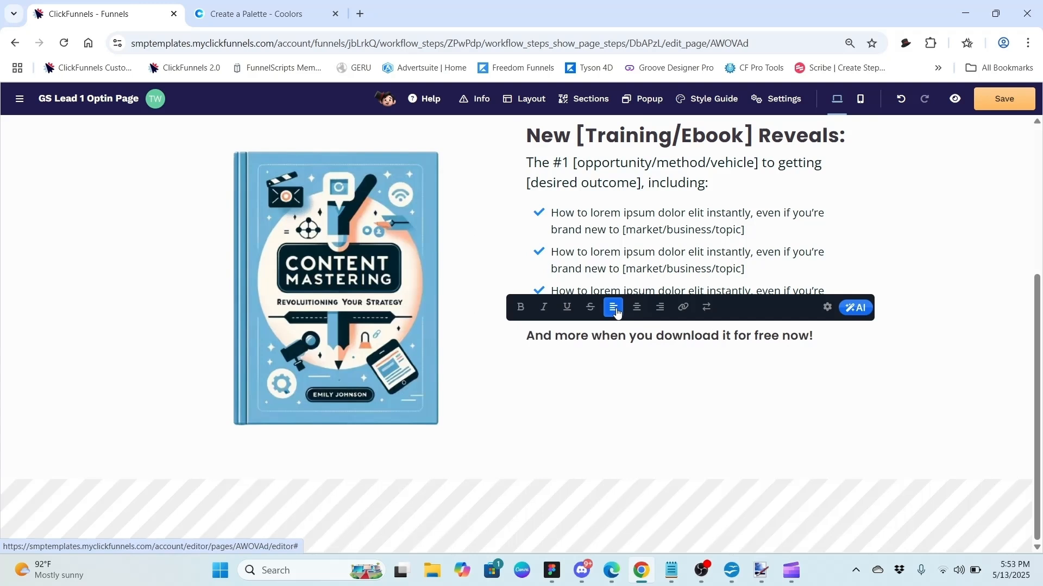
click(917, 243)
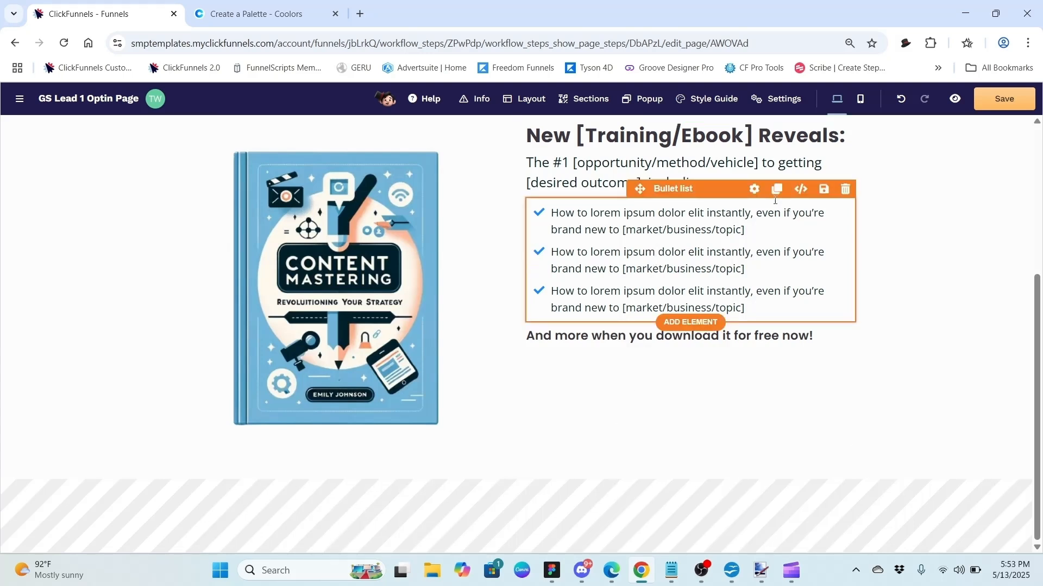
- Change the bullet list's icon to the outlined circled check mark, far fa-check-circle
click(754, 189)
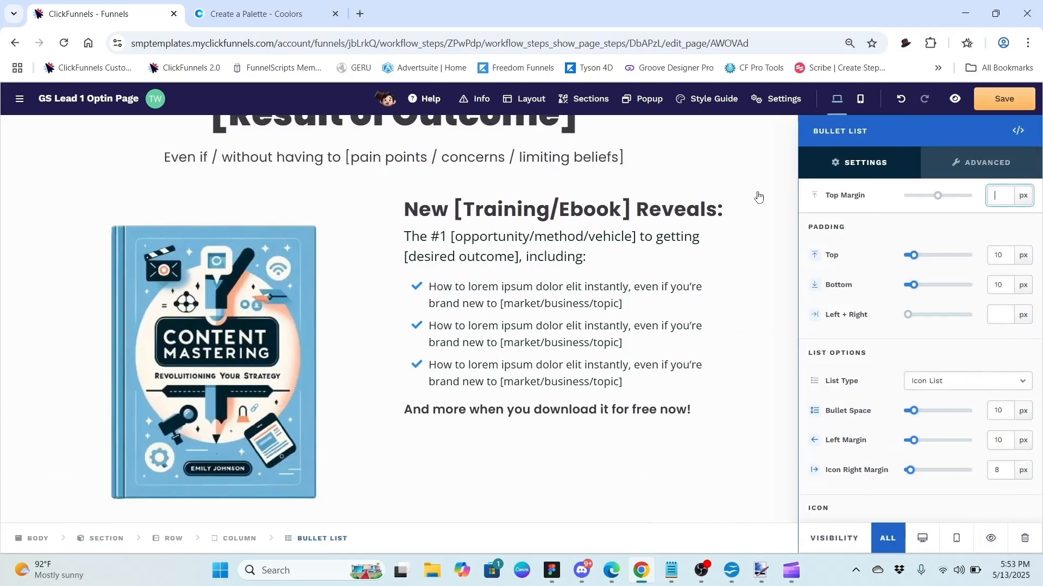
click(879, 311)
scroll(879, 311, down, 4)
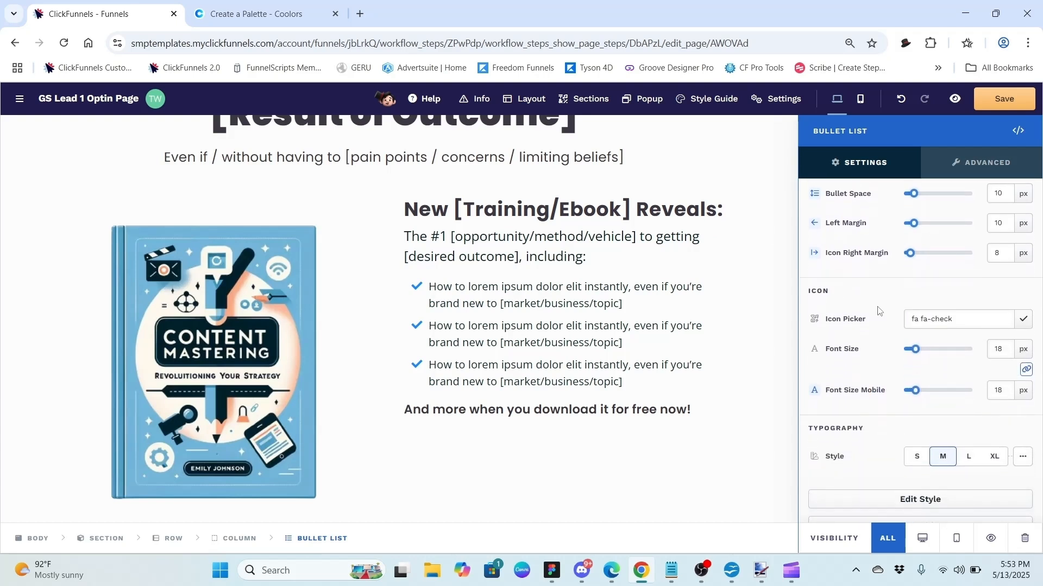
click(957, 324)
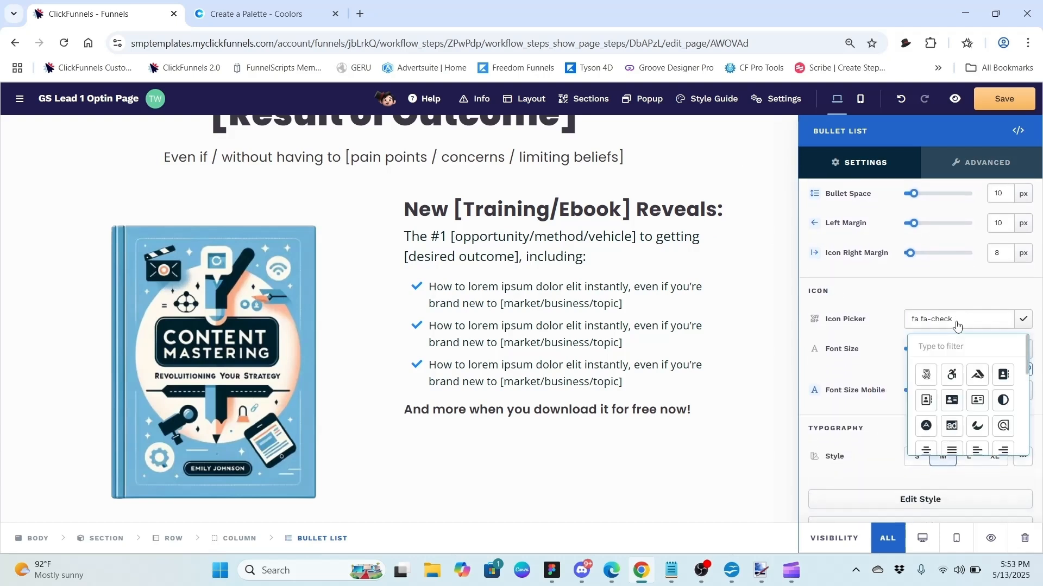
click(952, 346)
text(check)
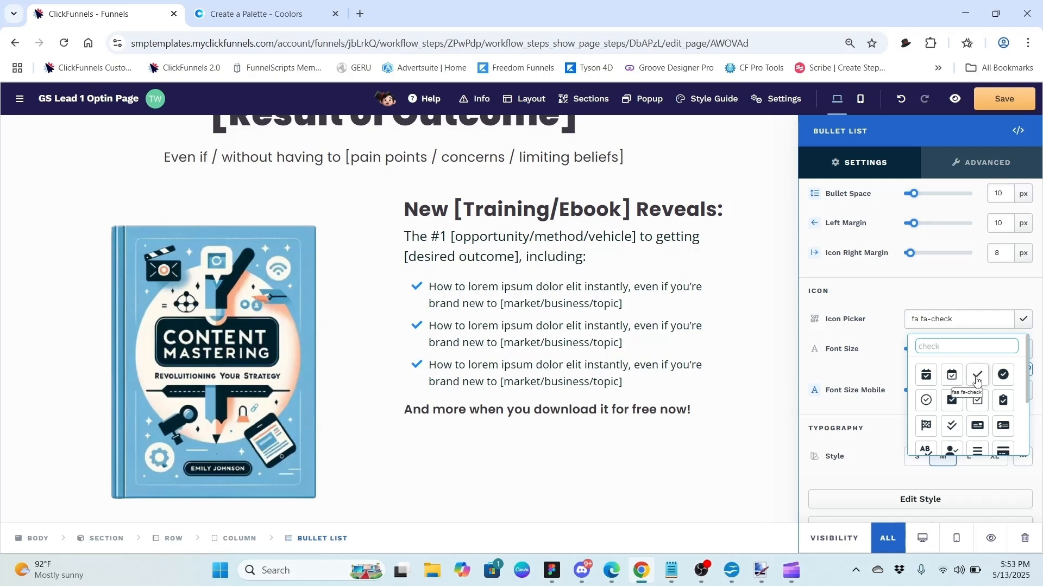
click(926, 403)
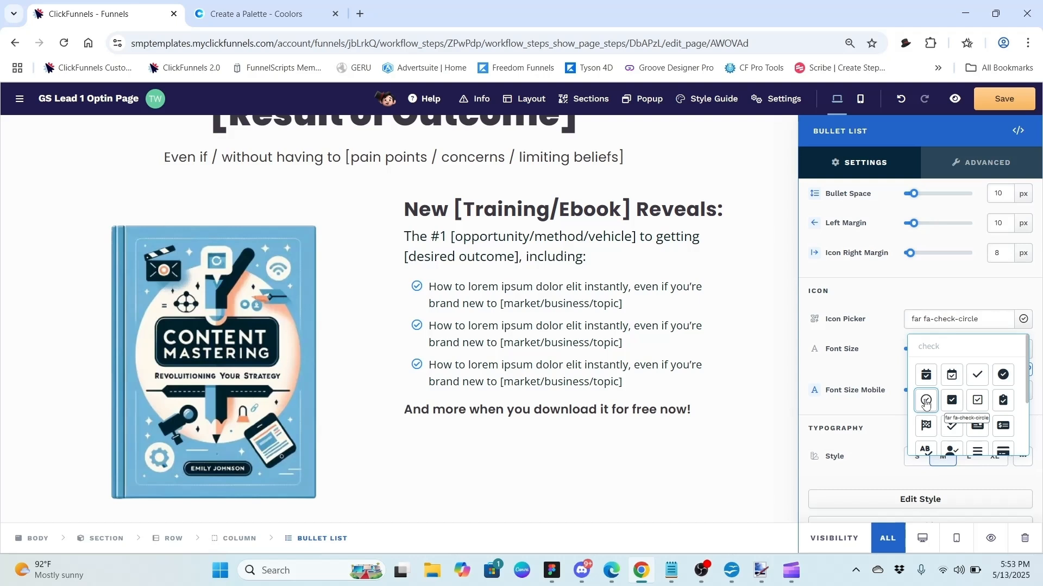
click(896, 324)
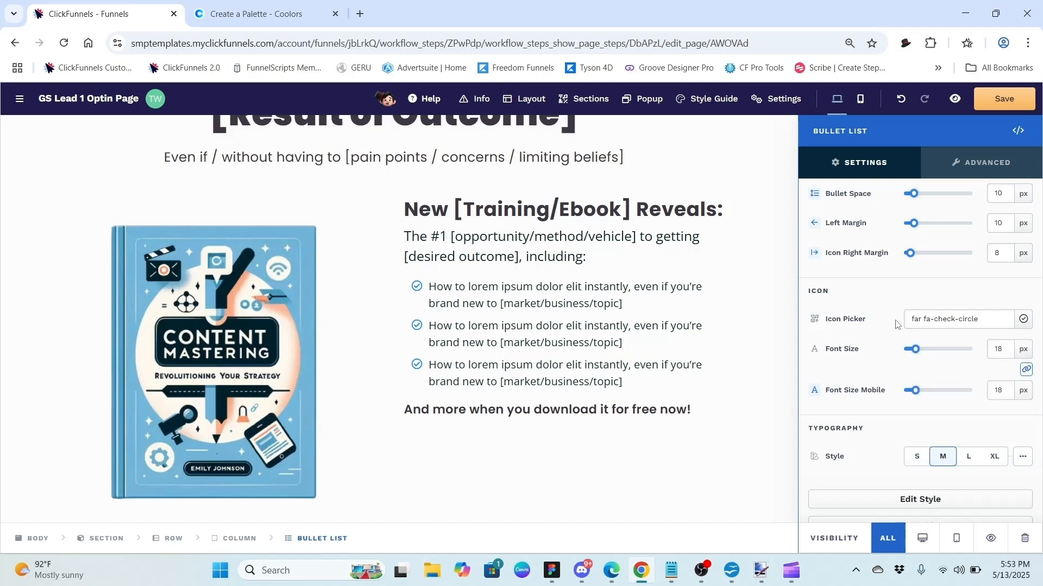
- Switch to Notepad and copy the Duke Blue colour code #090C9B from GS Lead 1 Style.txt
click(678, 571)
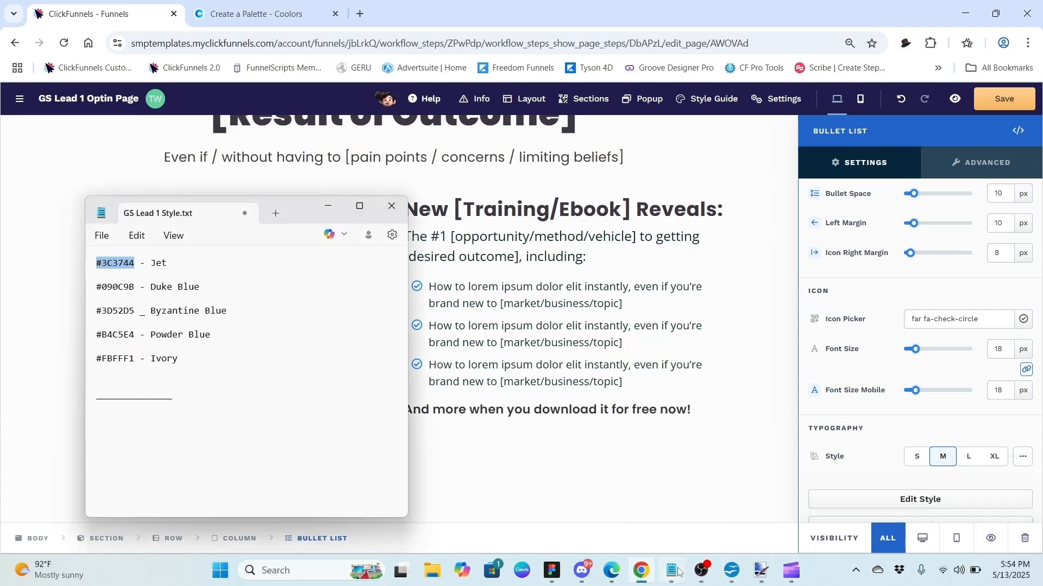
click(239, 287)
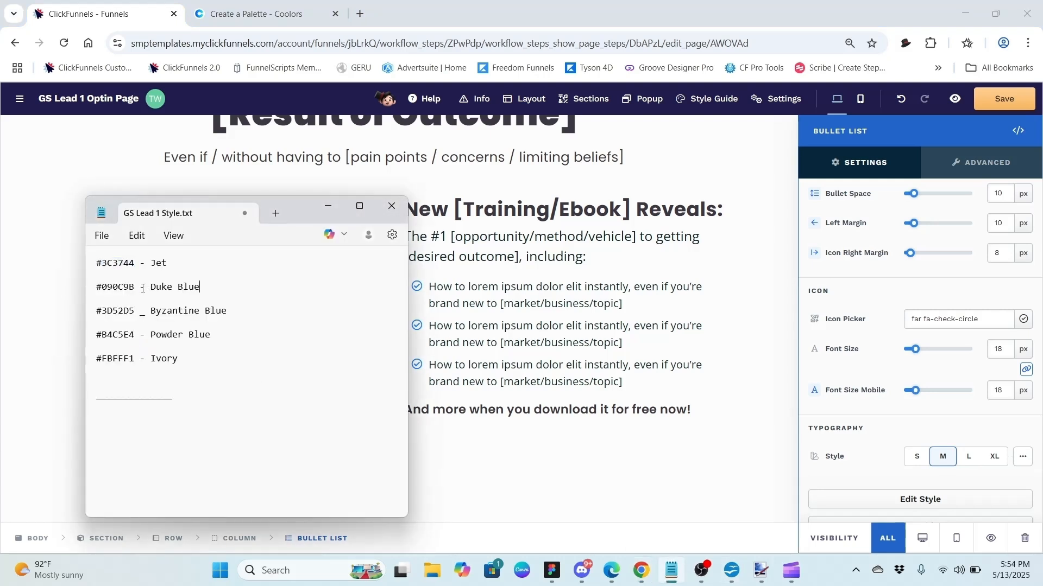
drag(134, 286, 93, 287)
right_click(107, 290)
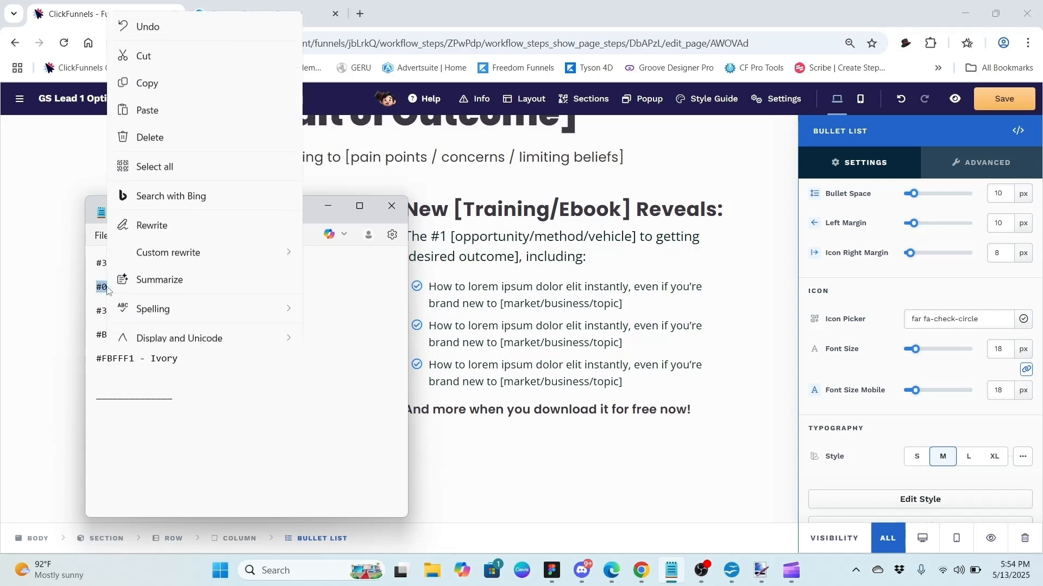
click(154, 79)
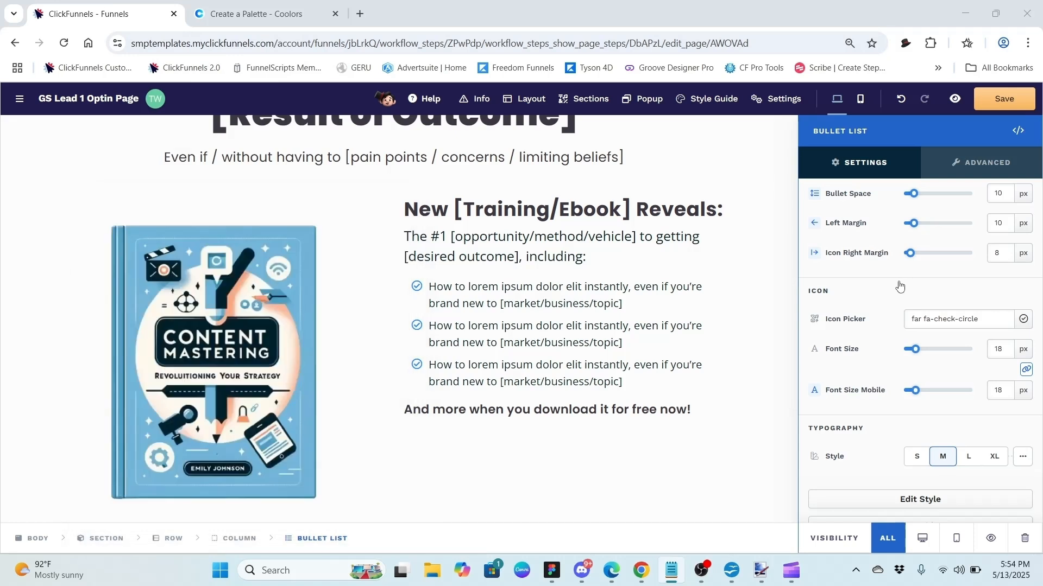
- Back in ClickFunnels, set the bullet list's icon colour to #090c9b
click(900, 286)
scroll(899, 286, up, 4)
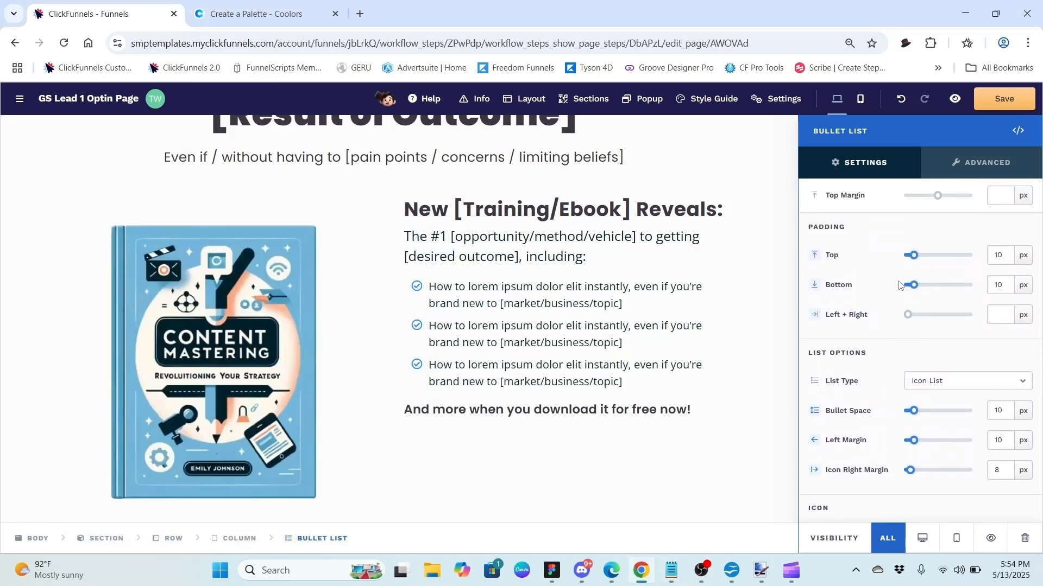
scroll(900, 287, down, 3)
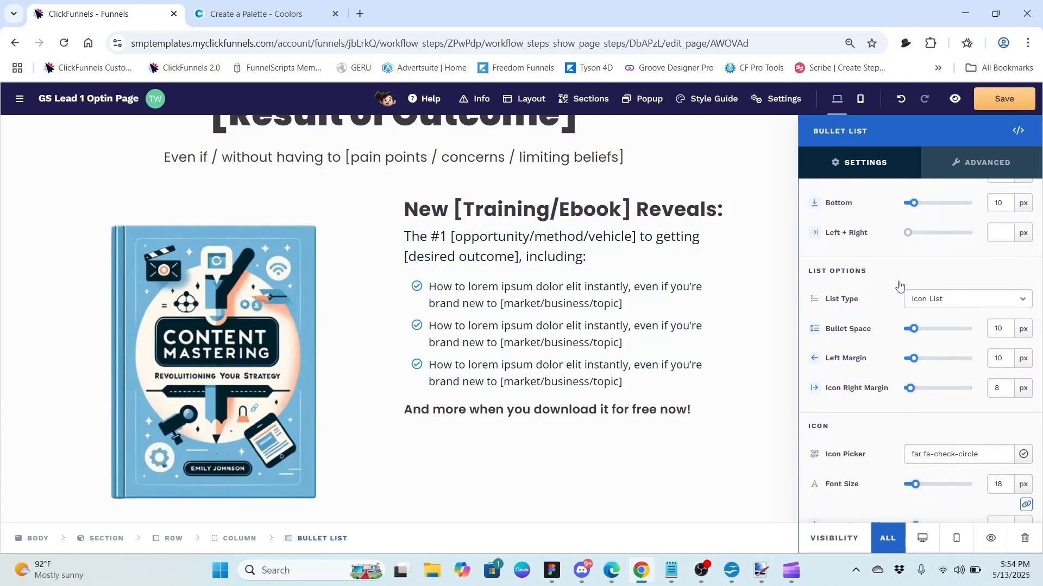
scroll(900, 287, down, 4)
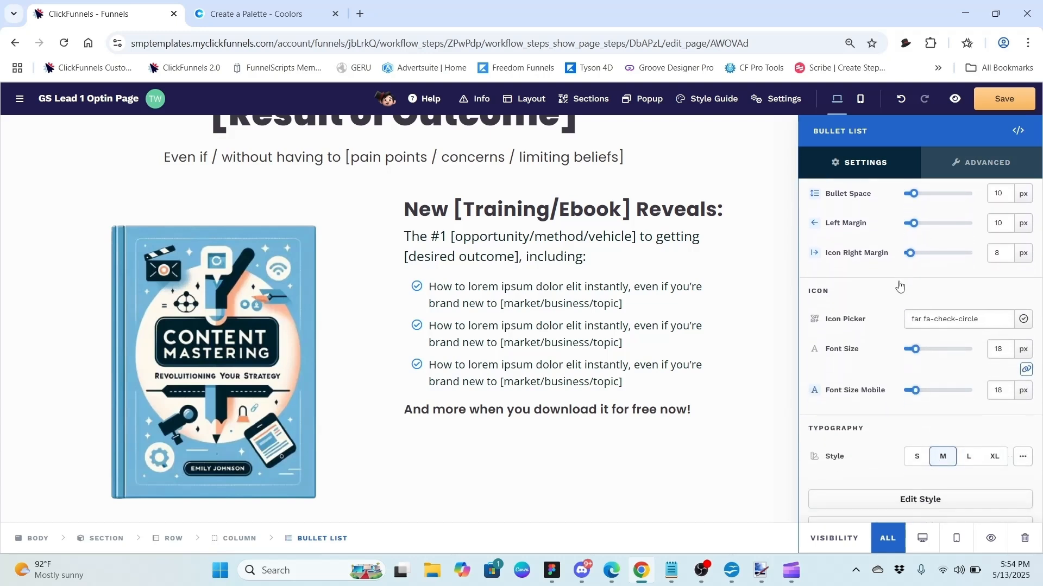
scroll(900, 286, down, 2)
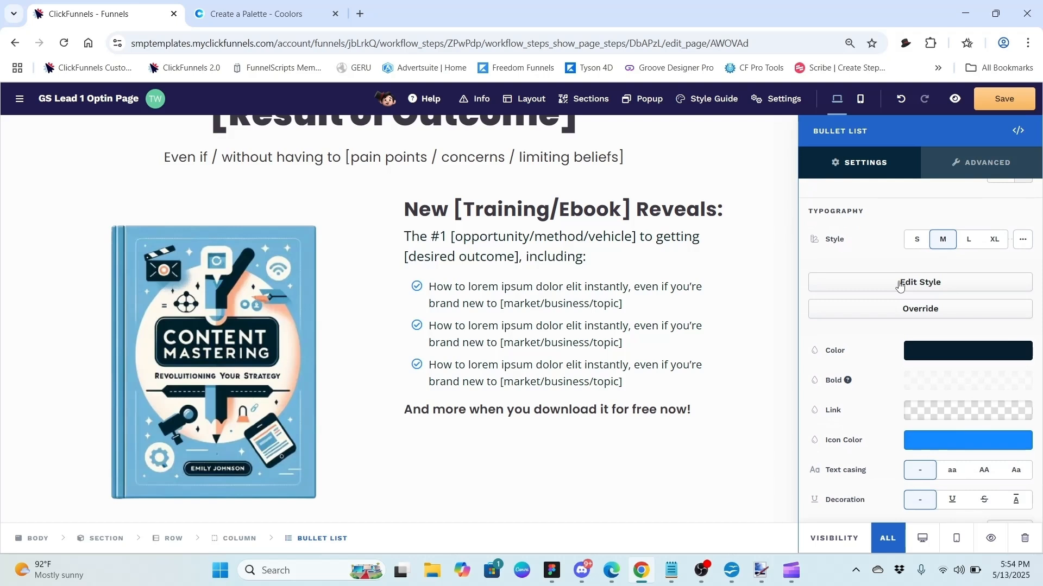
scroll(900, 286, down, 2)
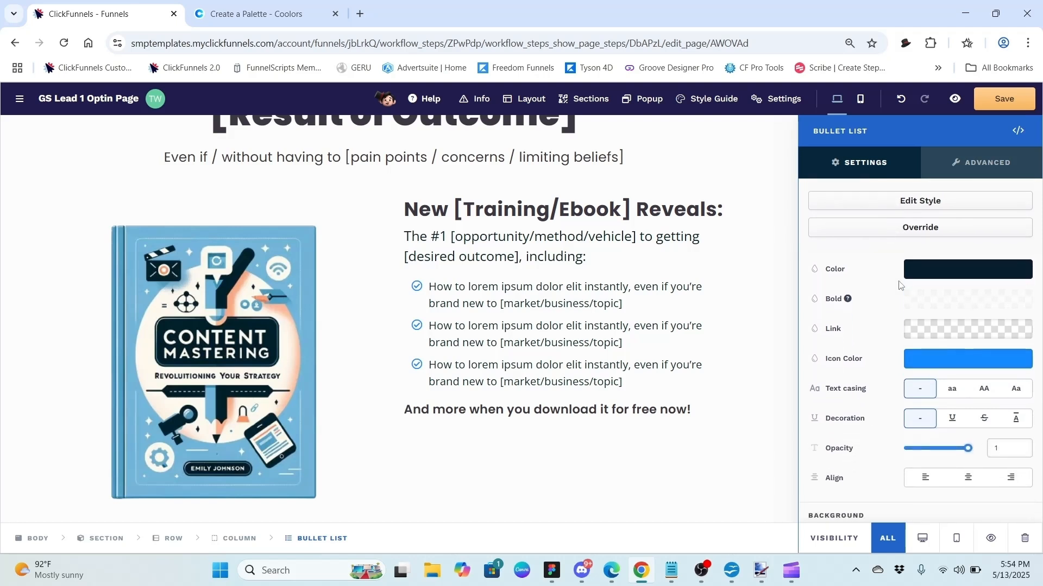
click(945, 365)
click(806, 403)
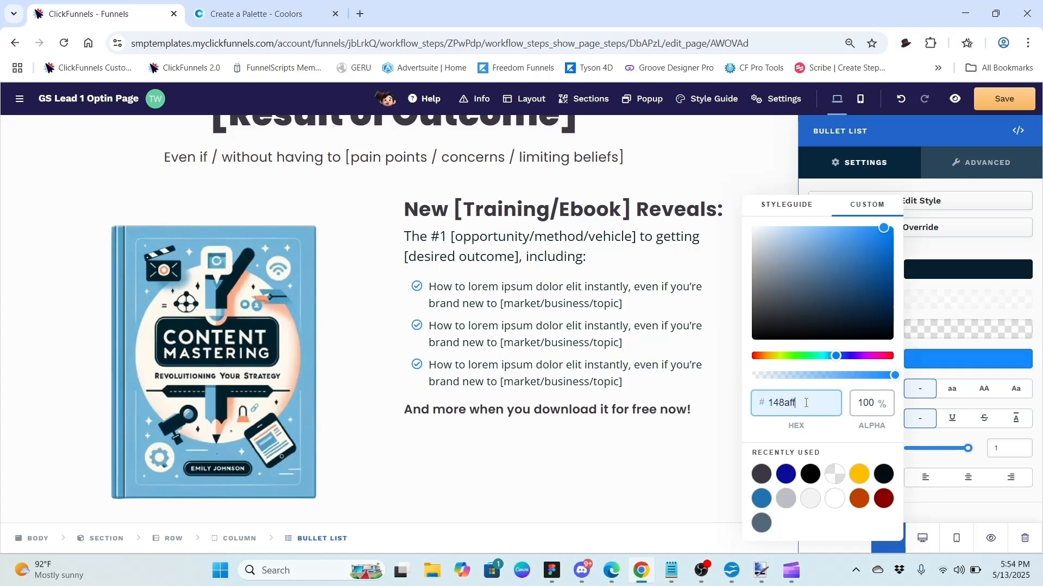
key(BackSpace)
key(BackSpace)
key(BackSpace)
key(BackSpace)
key(BackSpace)
text(090c9b)
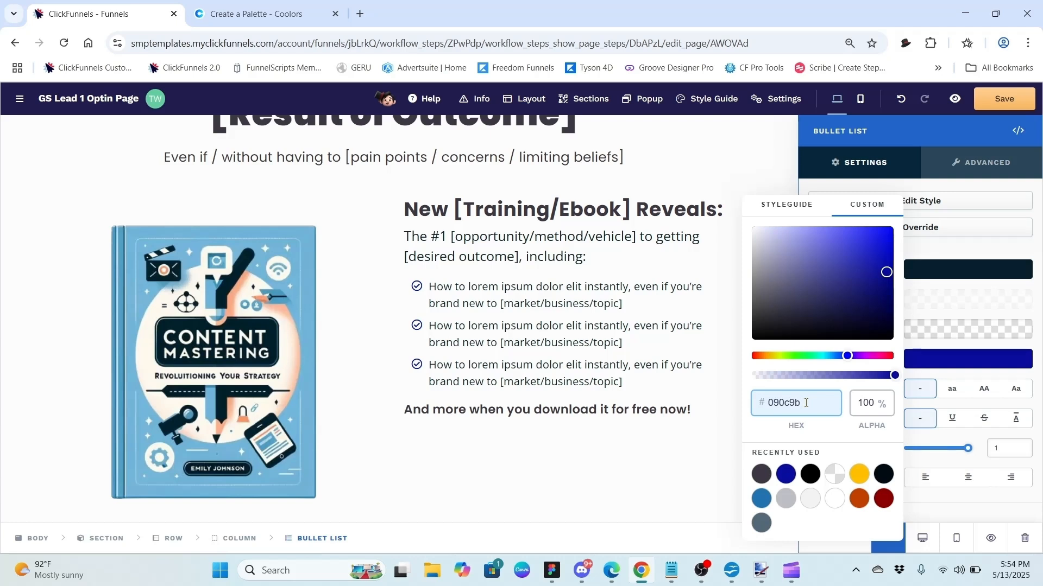
click(967, 297)
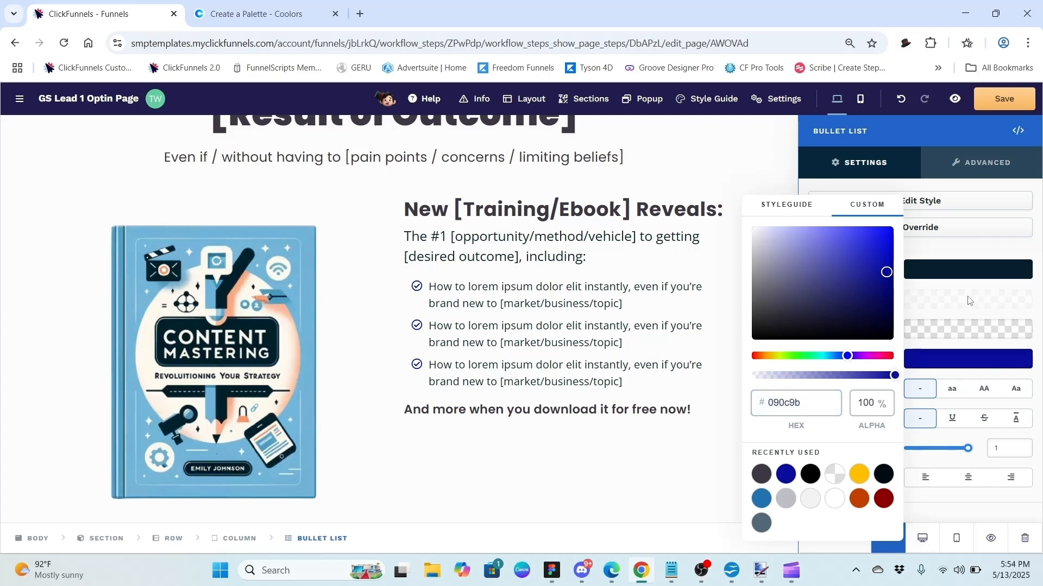
key(ctrl+a)
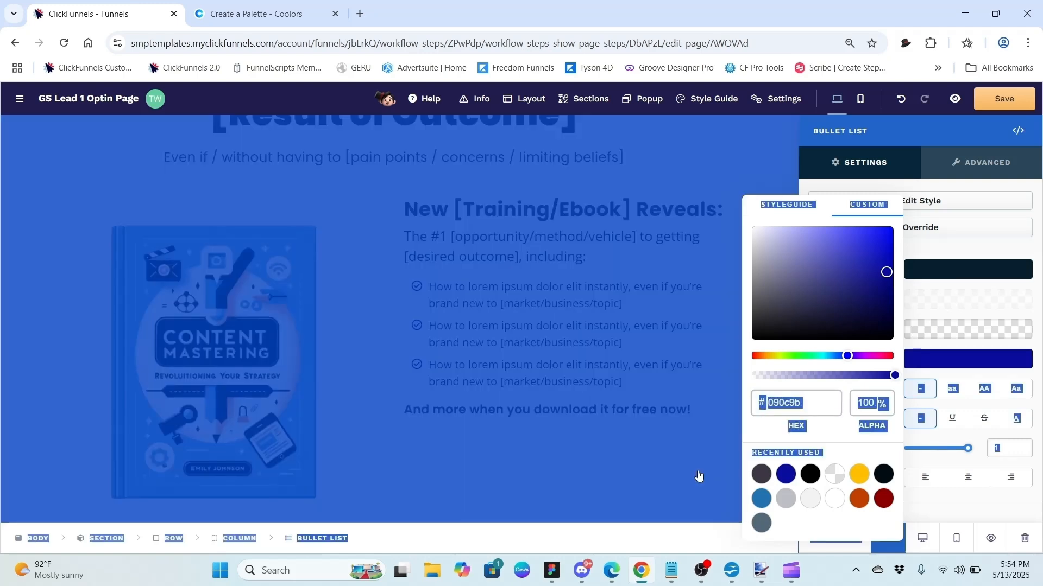
click(699, 476)
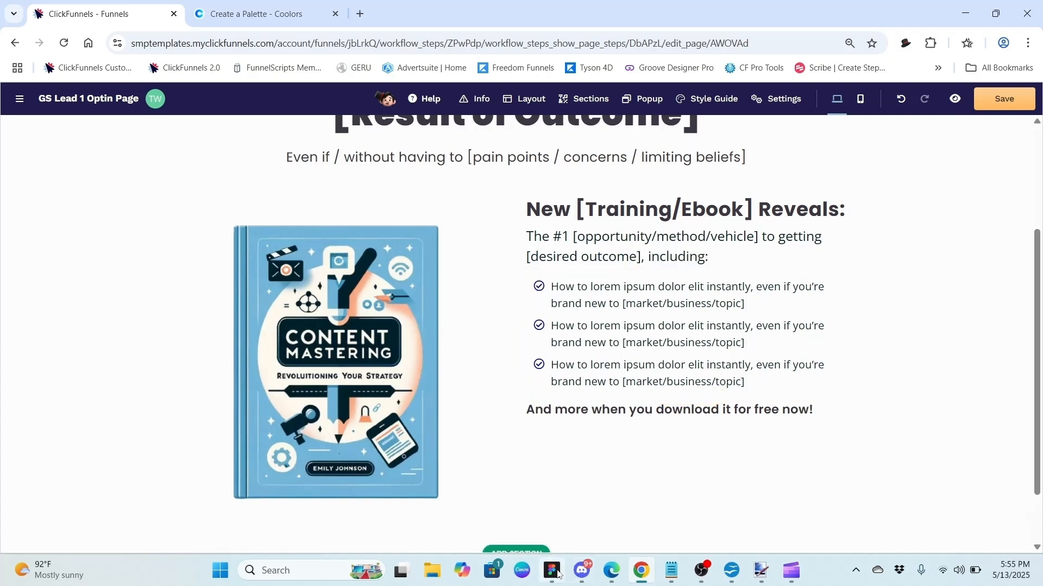
- Add a button element below the "And more when you download it for free now!" sub headline
click(679, 424)
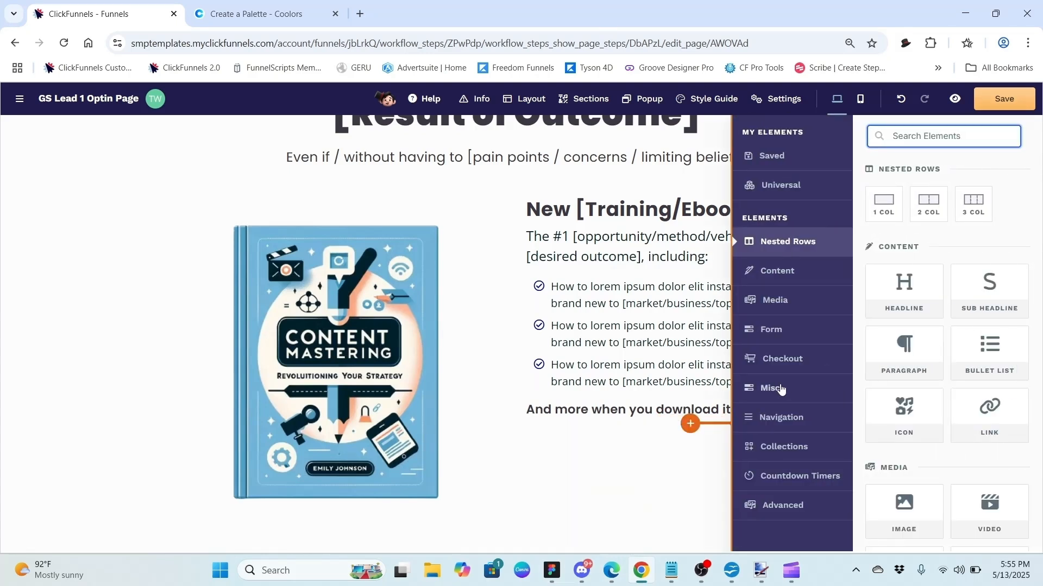
click(772, 329)
drag(904, 205, 691, 434)
click(579, 461)
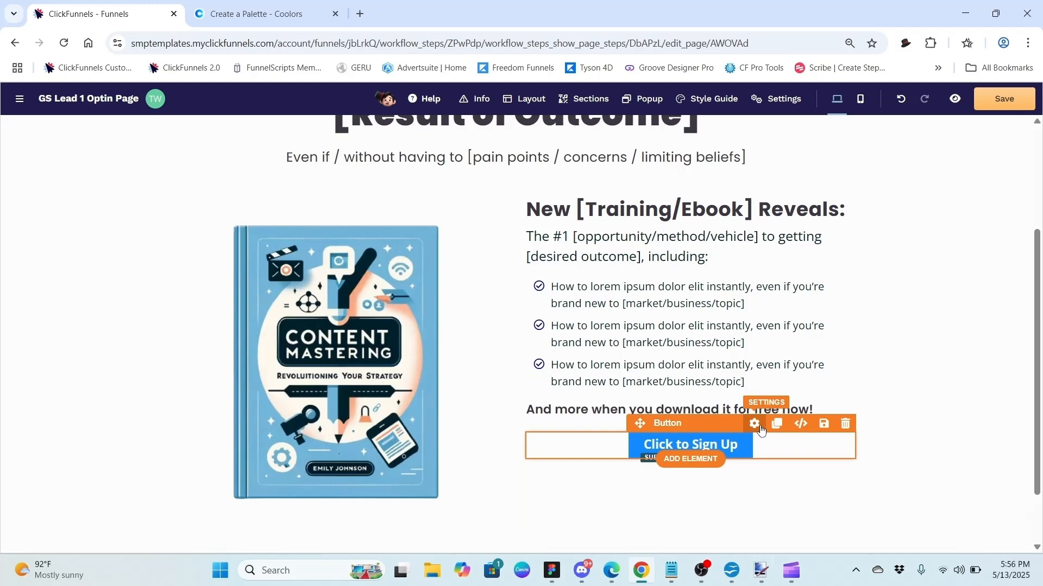
- Make the "Click to Sign Up" button full width and save the page
click(754, 424)
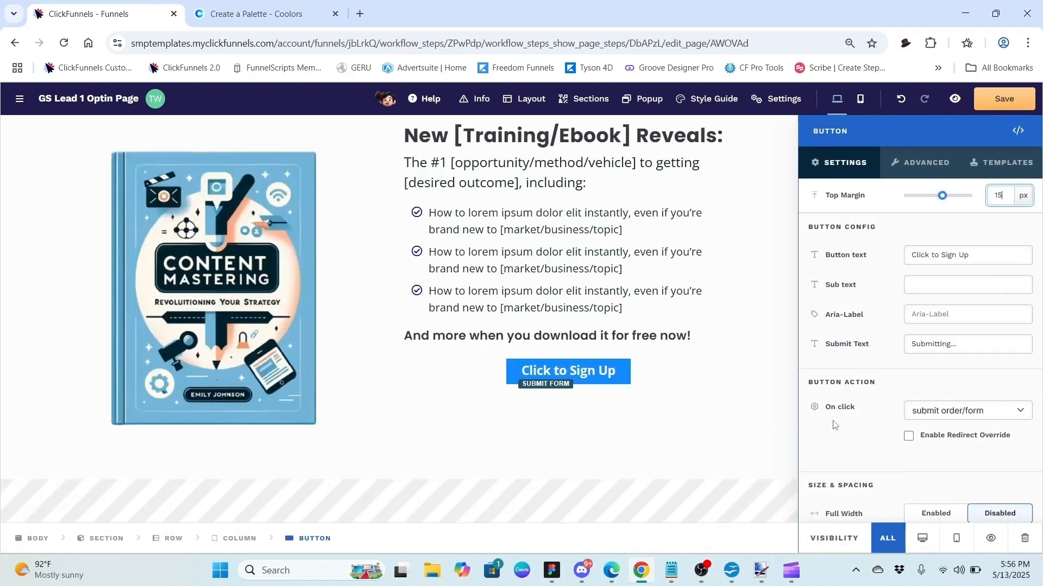
scroll(836, 438, down, 4)
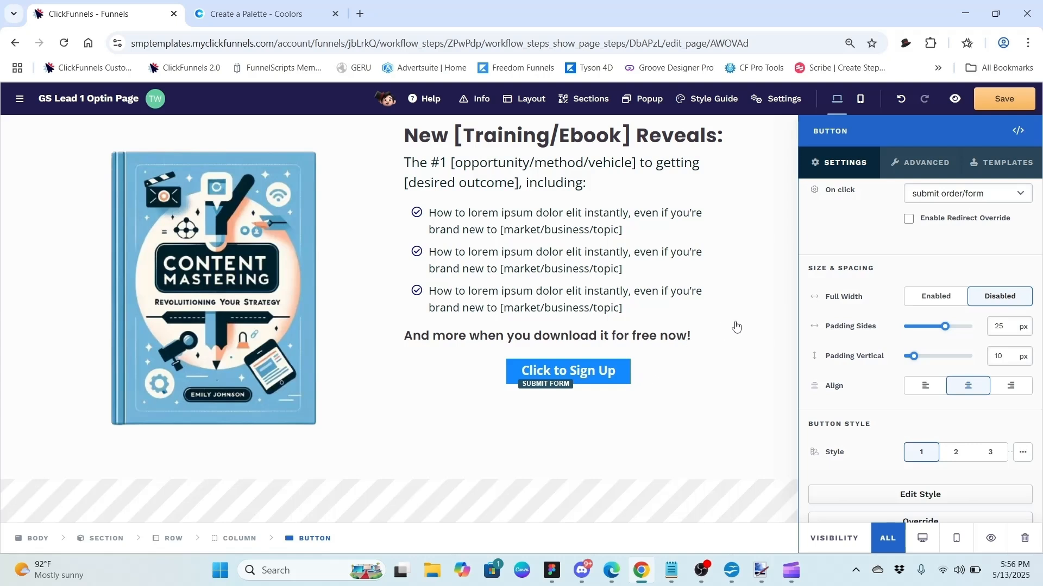
click(932, 302)
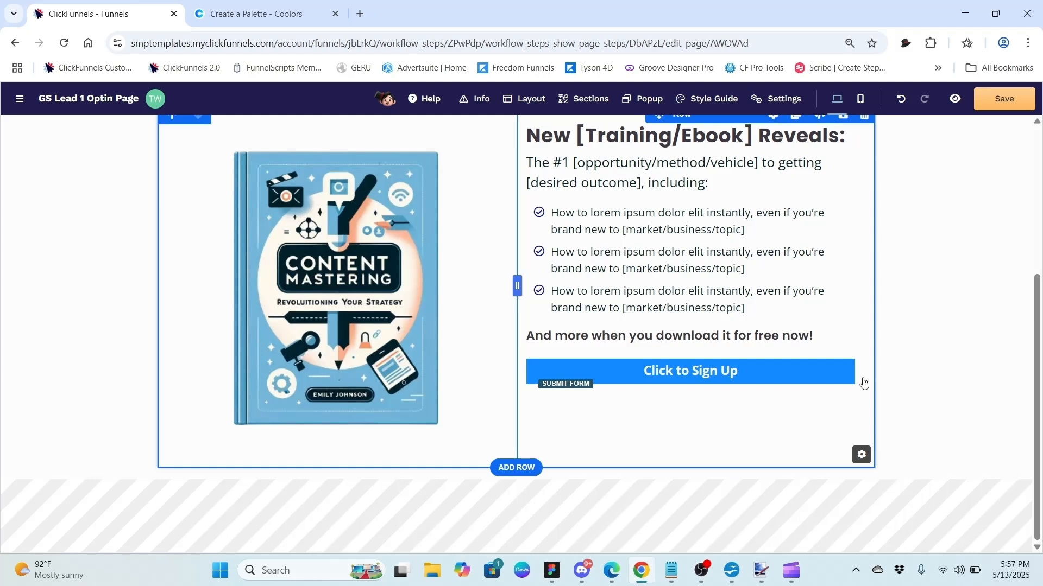
click(1001, 107)
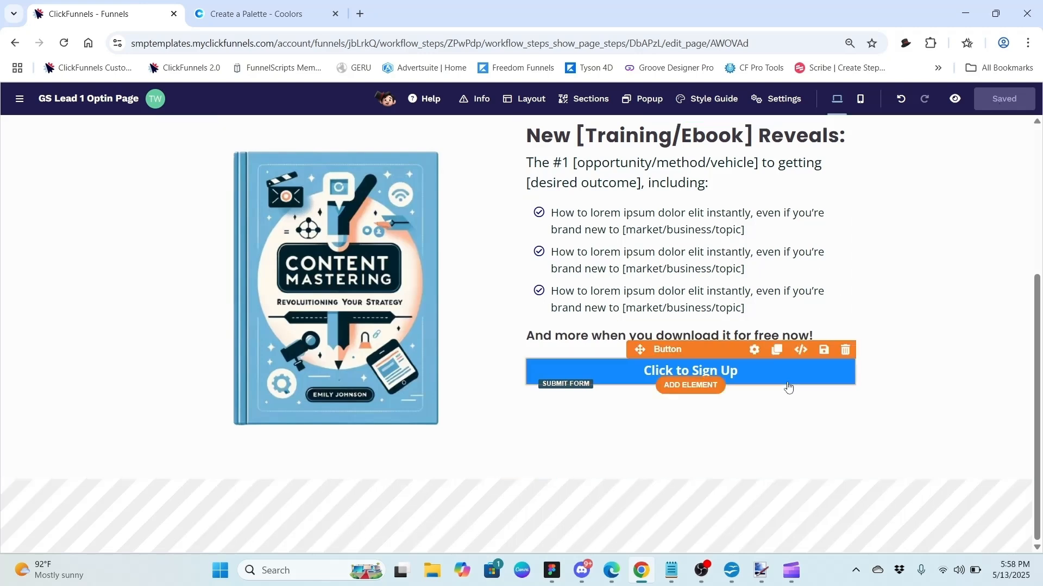
- Switch to Figma and examine the master template's remaining opt-in page sections, from the call-to-action button through the testimonials to the footer
click(551, 574)
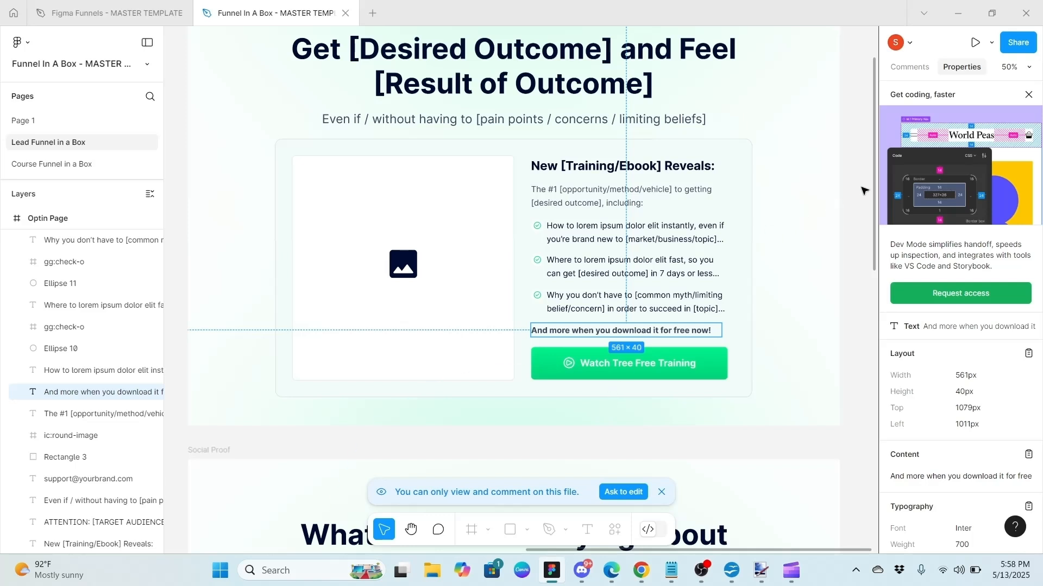
scroll(869, 223, down, 3)
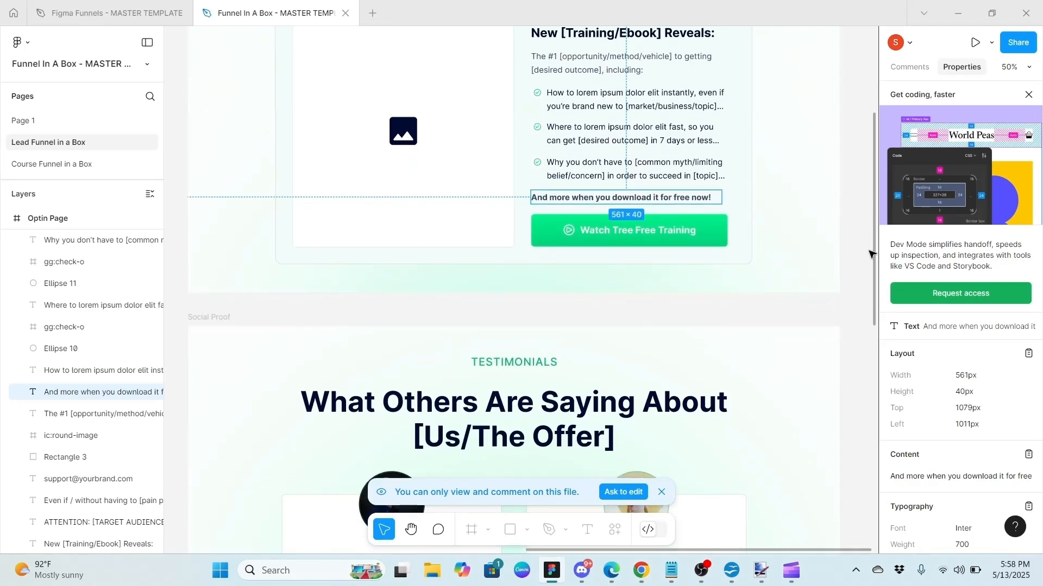
scroll(869, 253, down, 4)
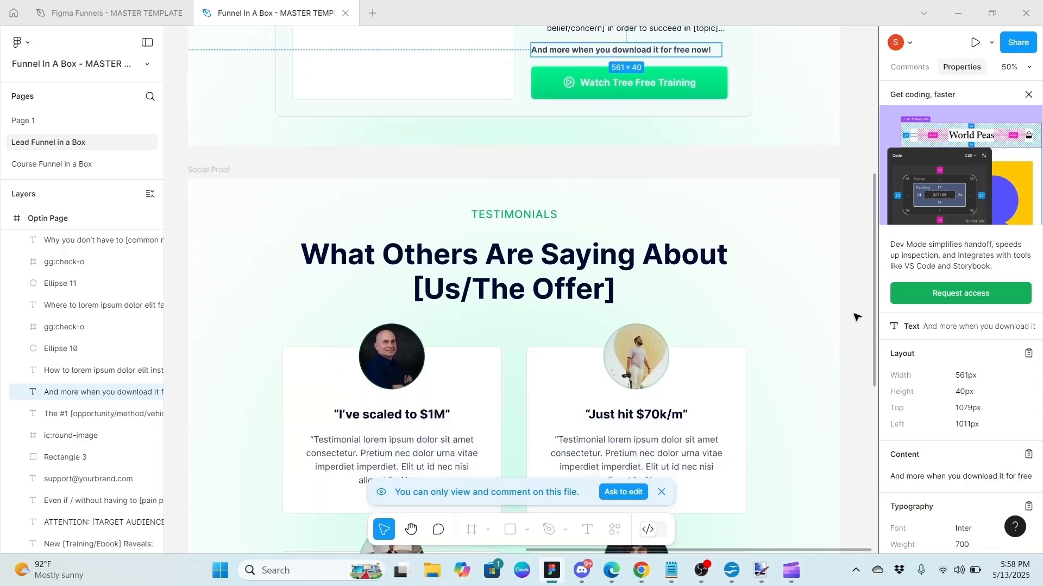
scroll(854, 331, down, 4)
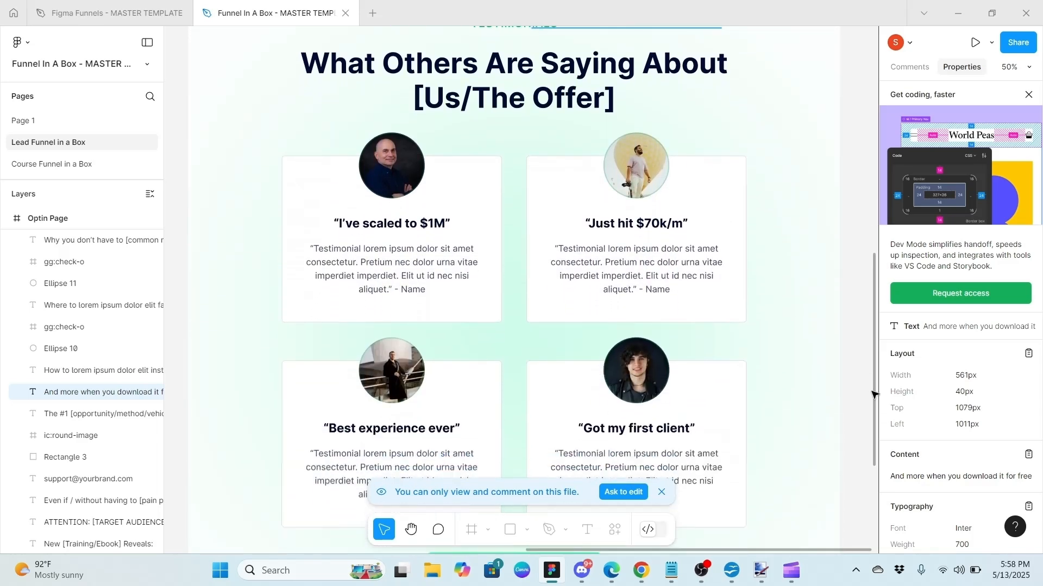
scroll(873, 395, down, 4)
scroll(889, 377, up, 5)
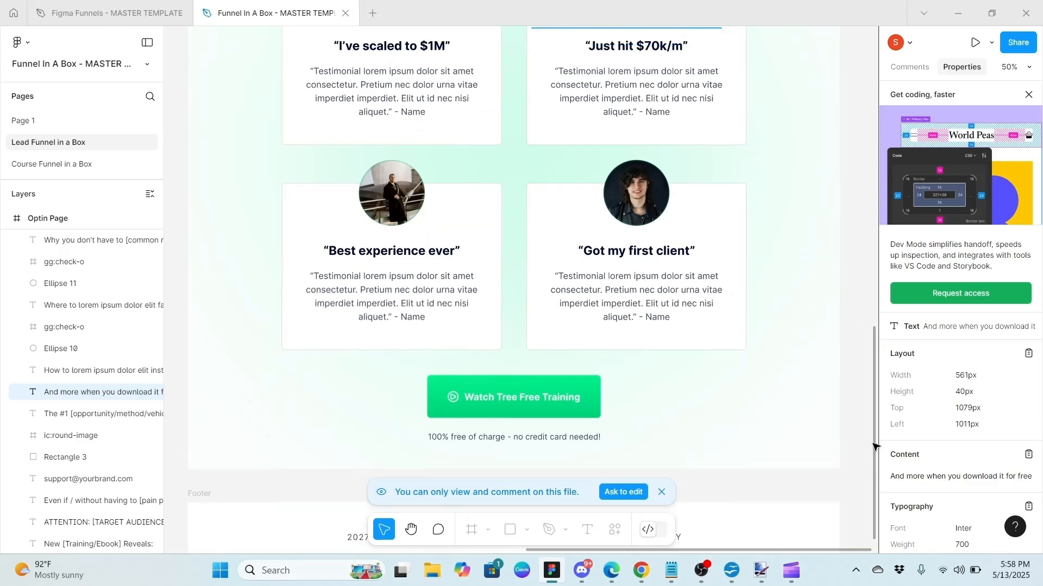
scroll(888, 377, up, 1)
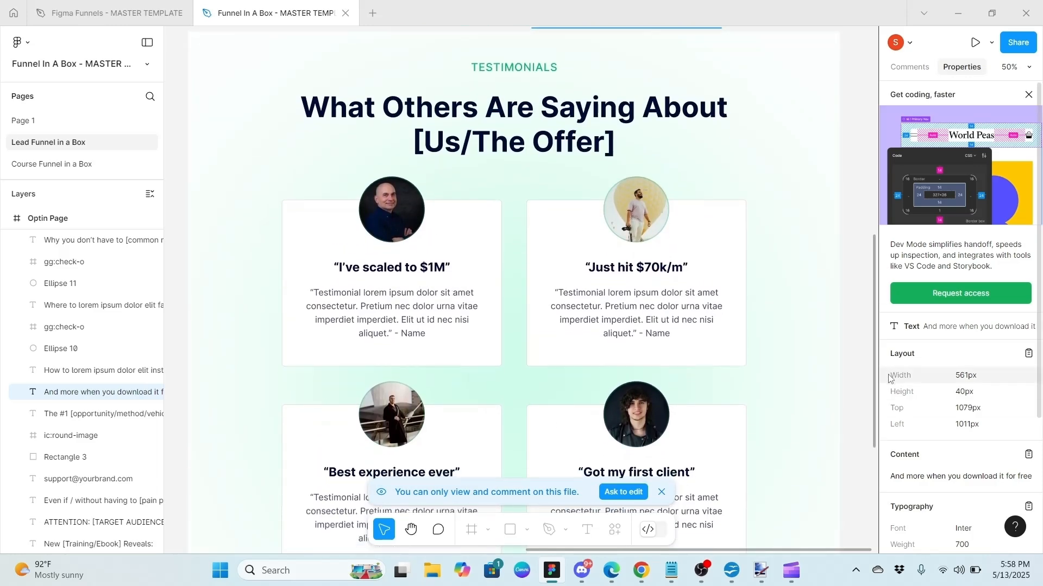
scroll(888, 378, down, 6)
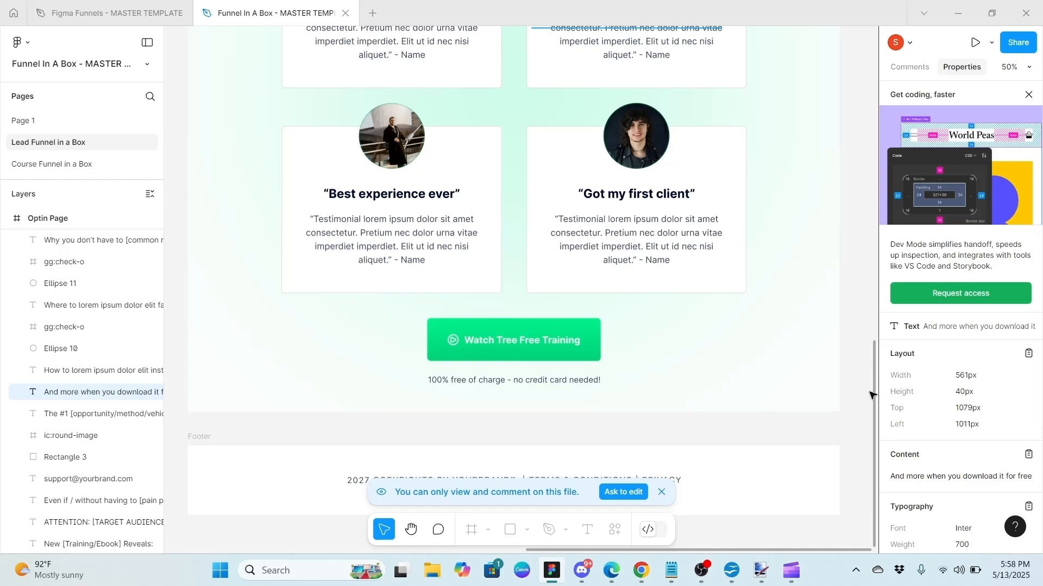
drag(872, 388, 861, 175)
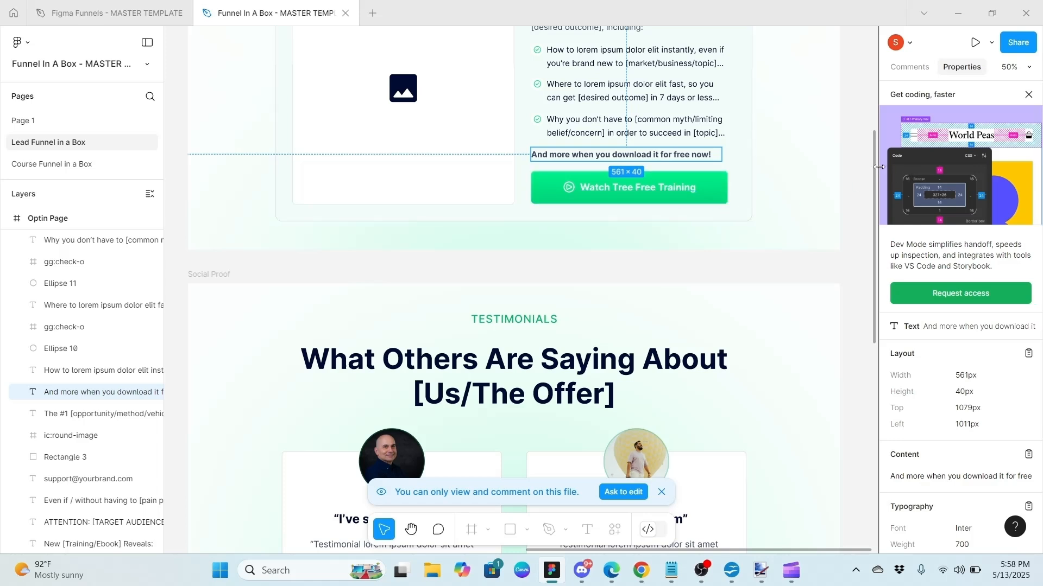
drag(878, 169, 772, 379)
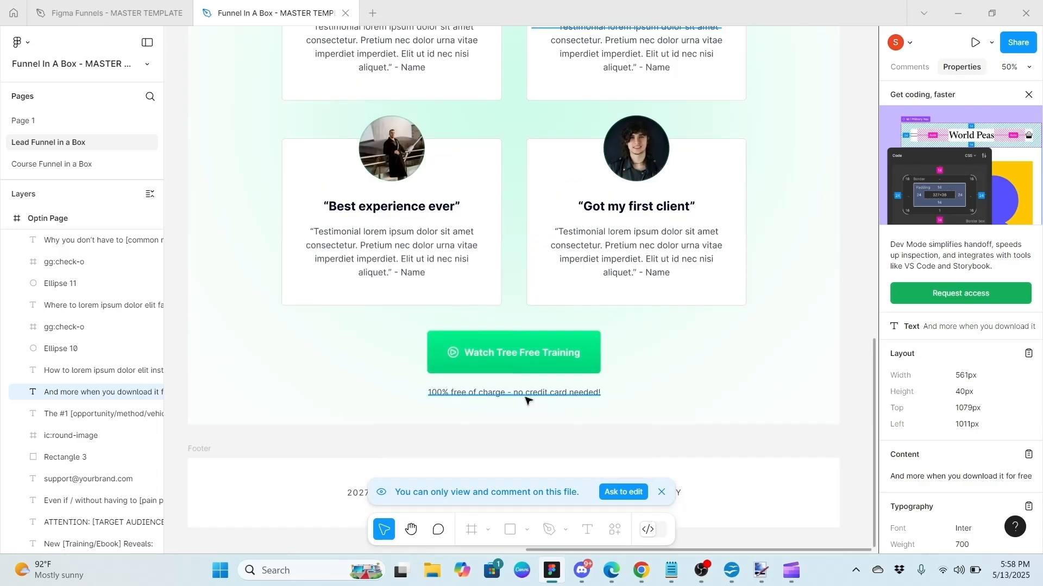